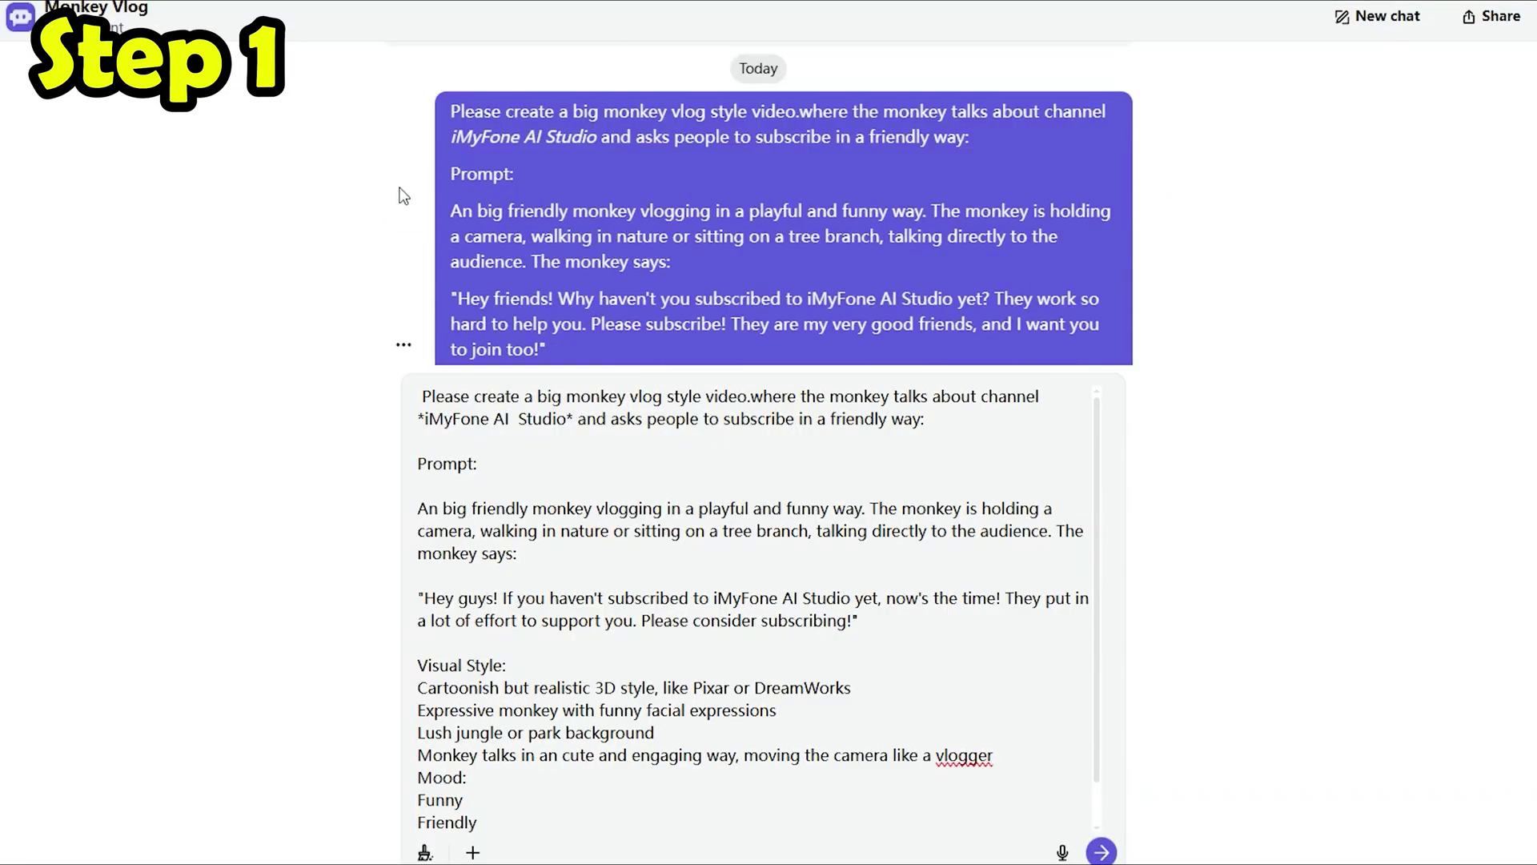
pyautogui.scroll(-1, 444, 172)
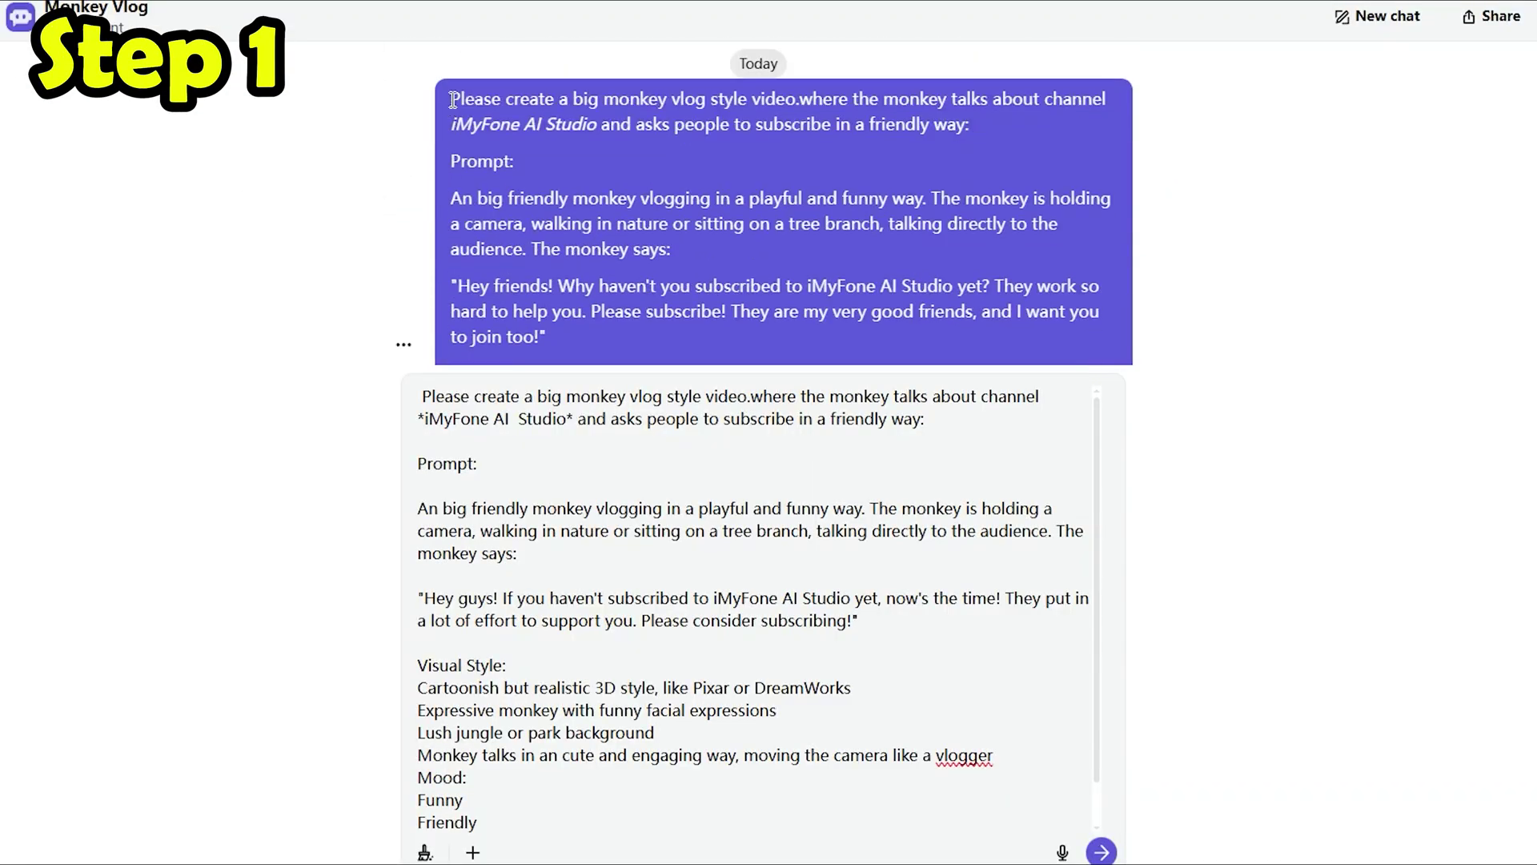
# Step: Highlight the opening lines of the sent monkey vlog prompt and the draft prompt
pyautogui.moveTo(683, 106); pyautogui.dragTo(954, 123)
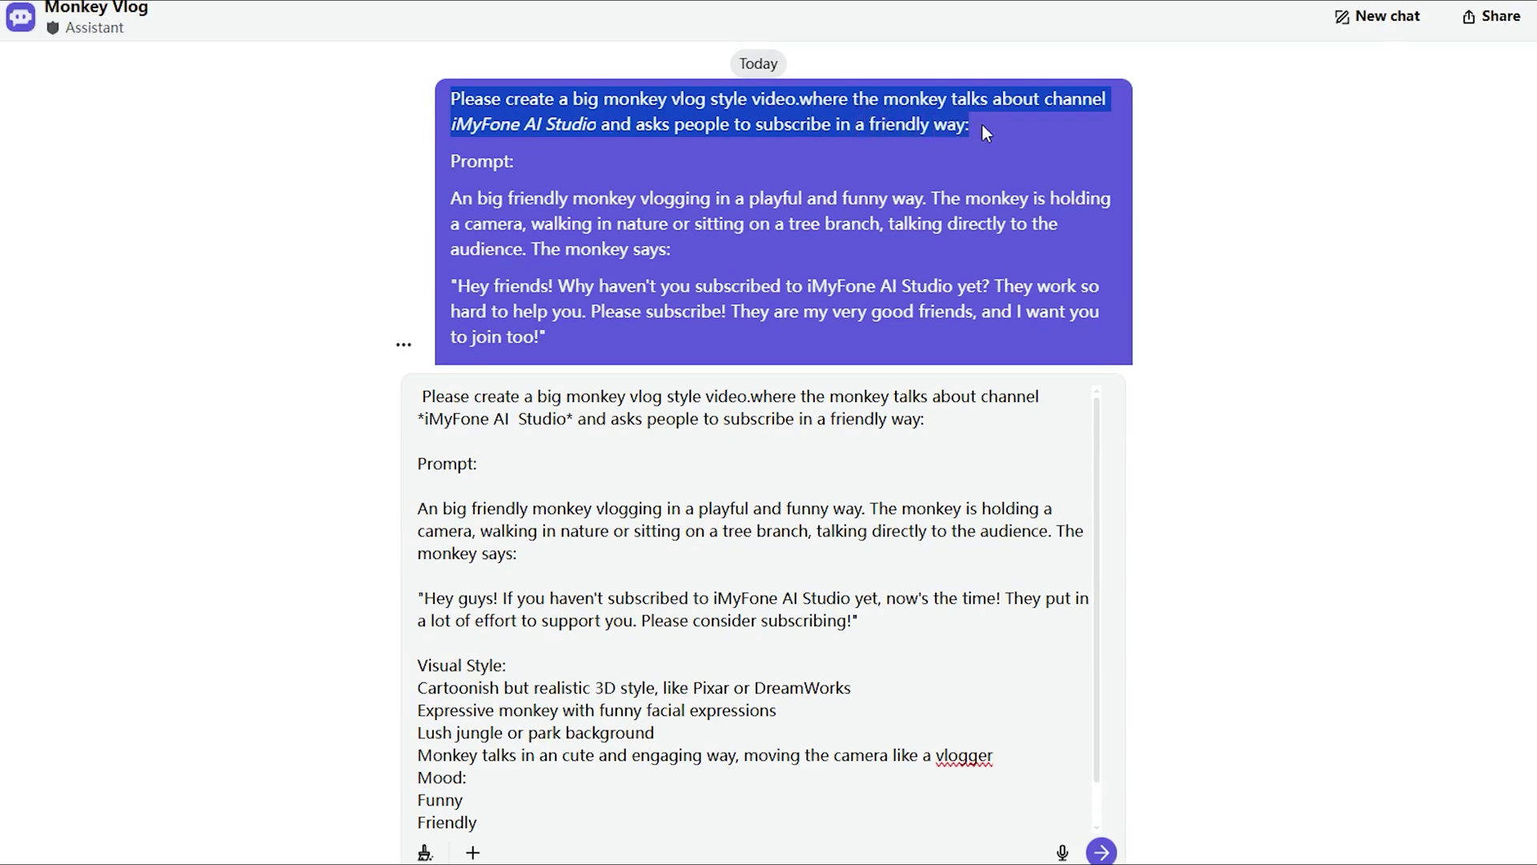
pyautogui.click(472, 419)
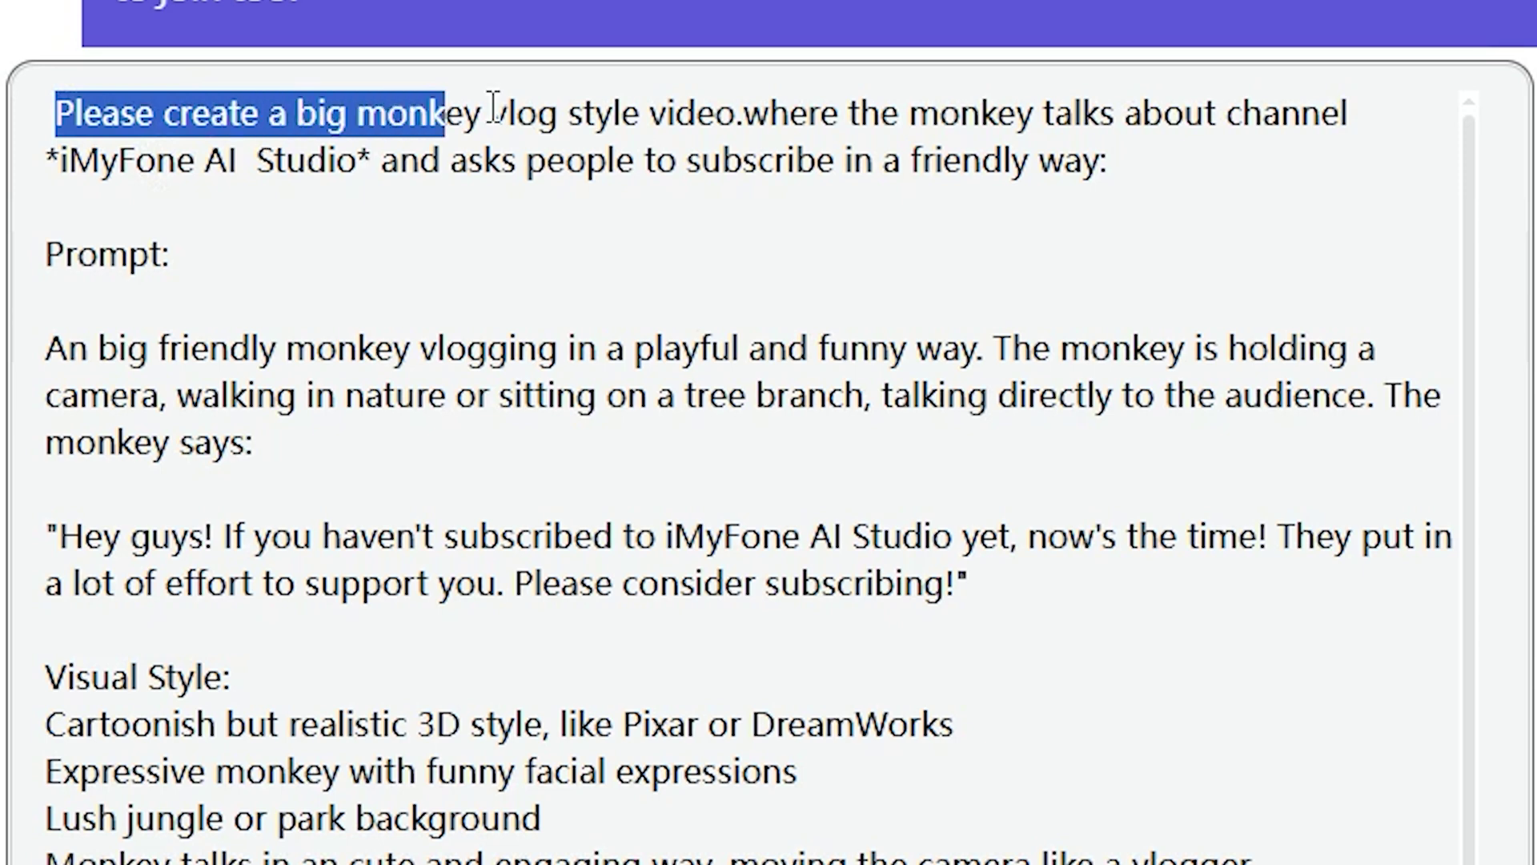
pyautogui.moveTo(878, 124); pyautogui.dragTo(1054, 141)
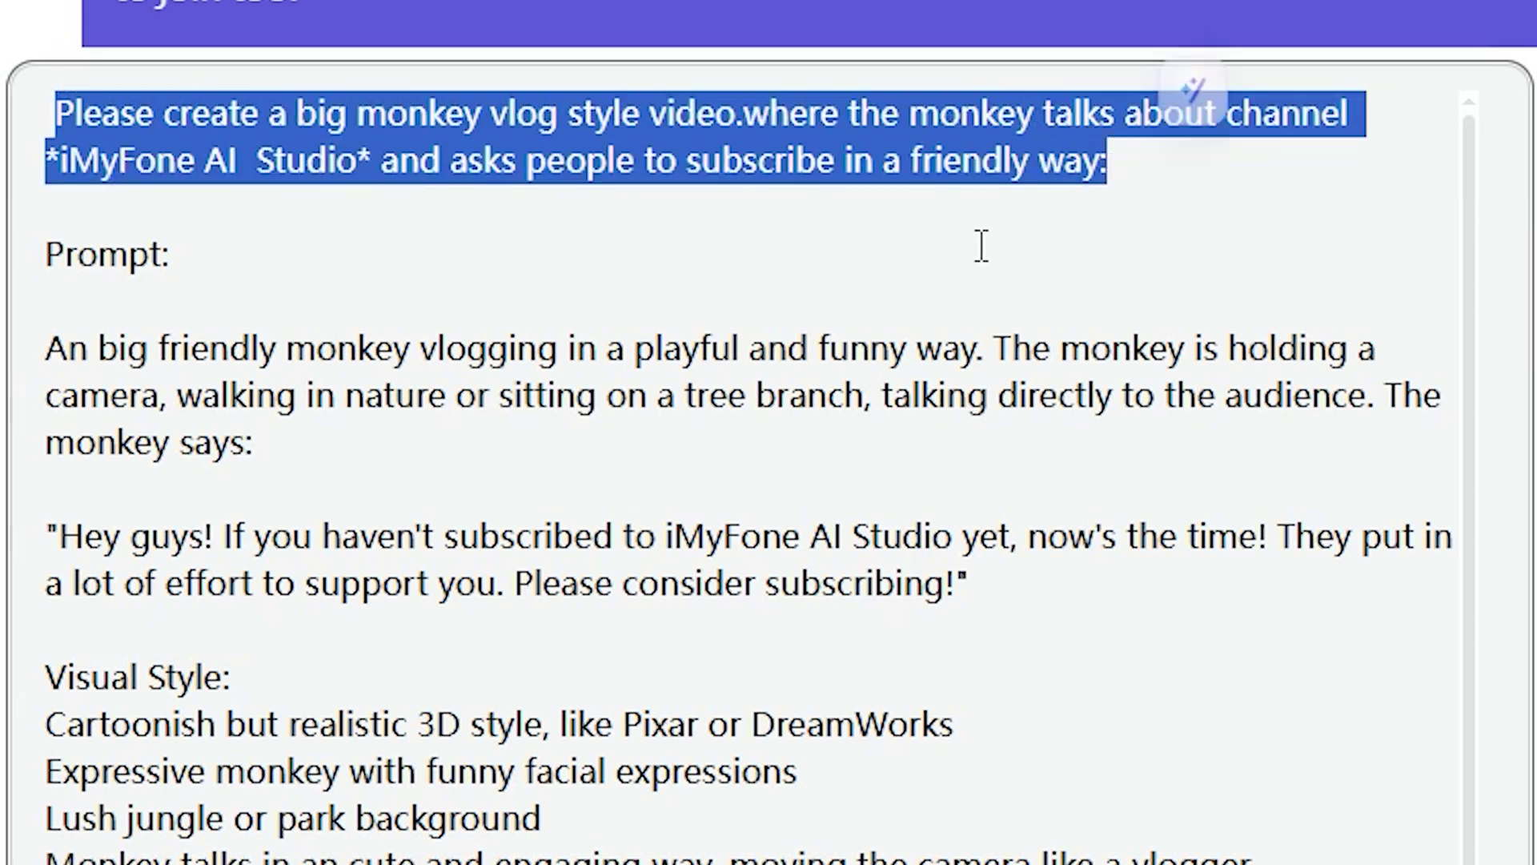
pyautogui.click(48, 206)
pyautogui.hotkey('ctrl', 'shift', 'Home')
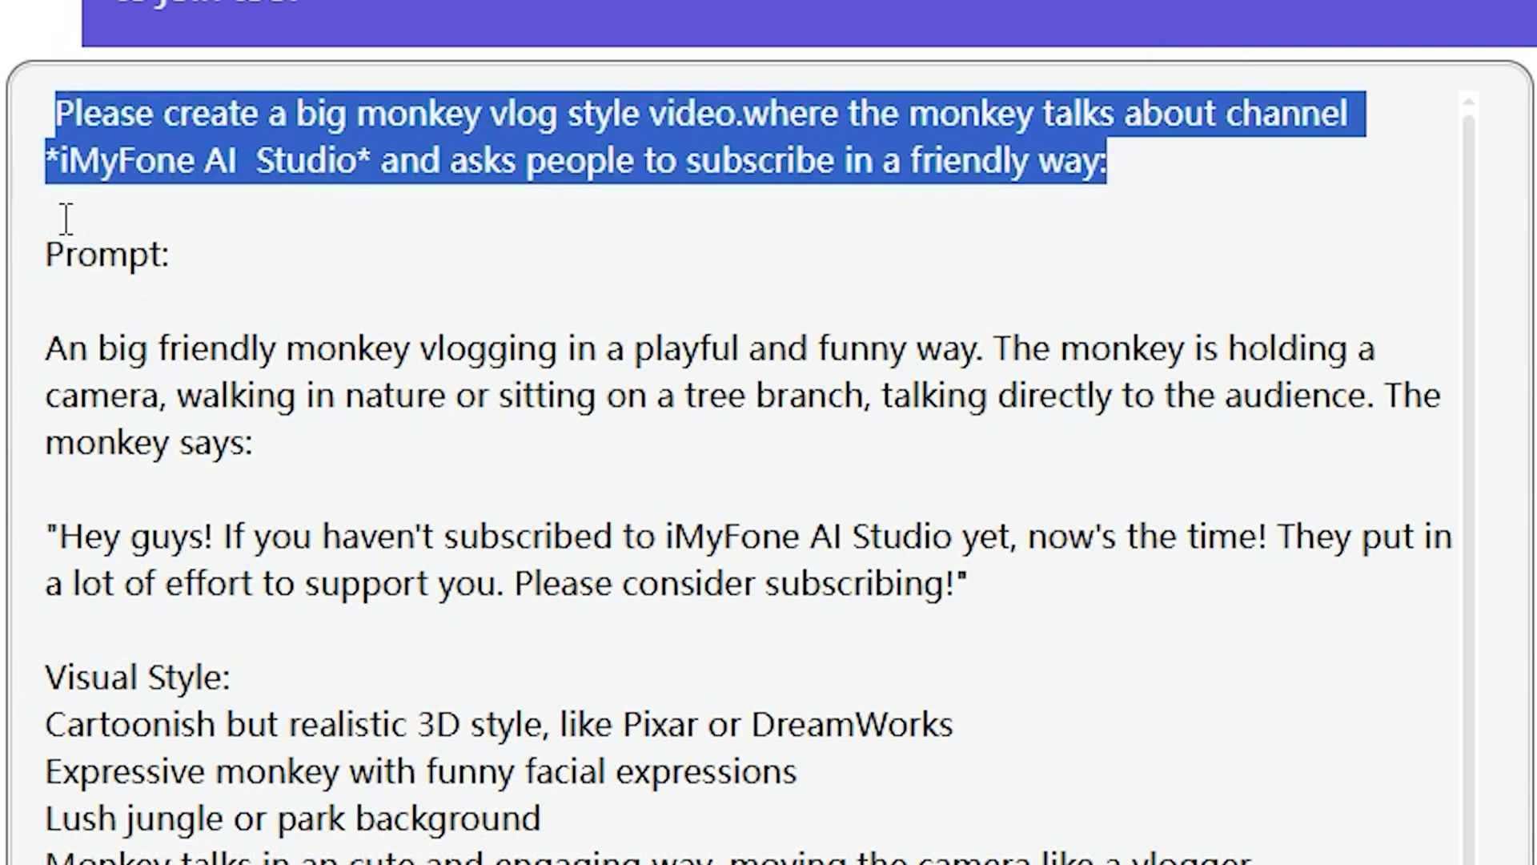
pyautogui.click(66, 217)
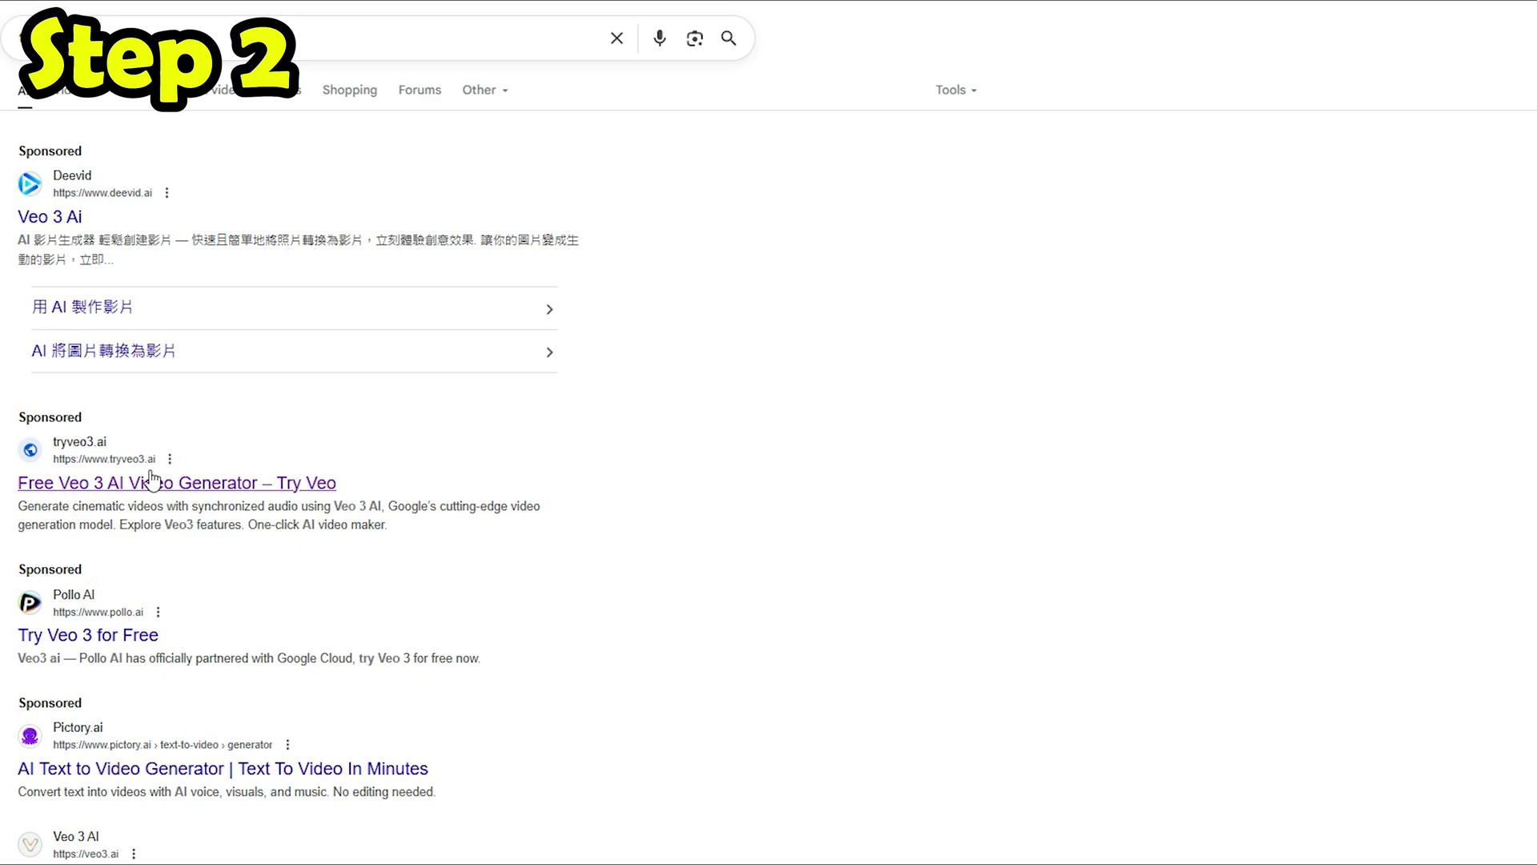
# Step: Sign in to tryveo3.ai with Google, copy the monkey vlog prompt, and generate its video
pyautogui.click(224, 483)
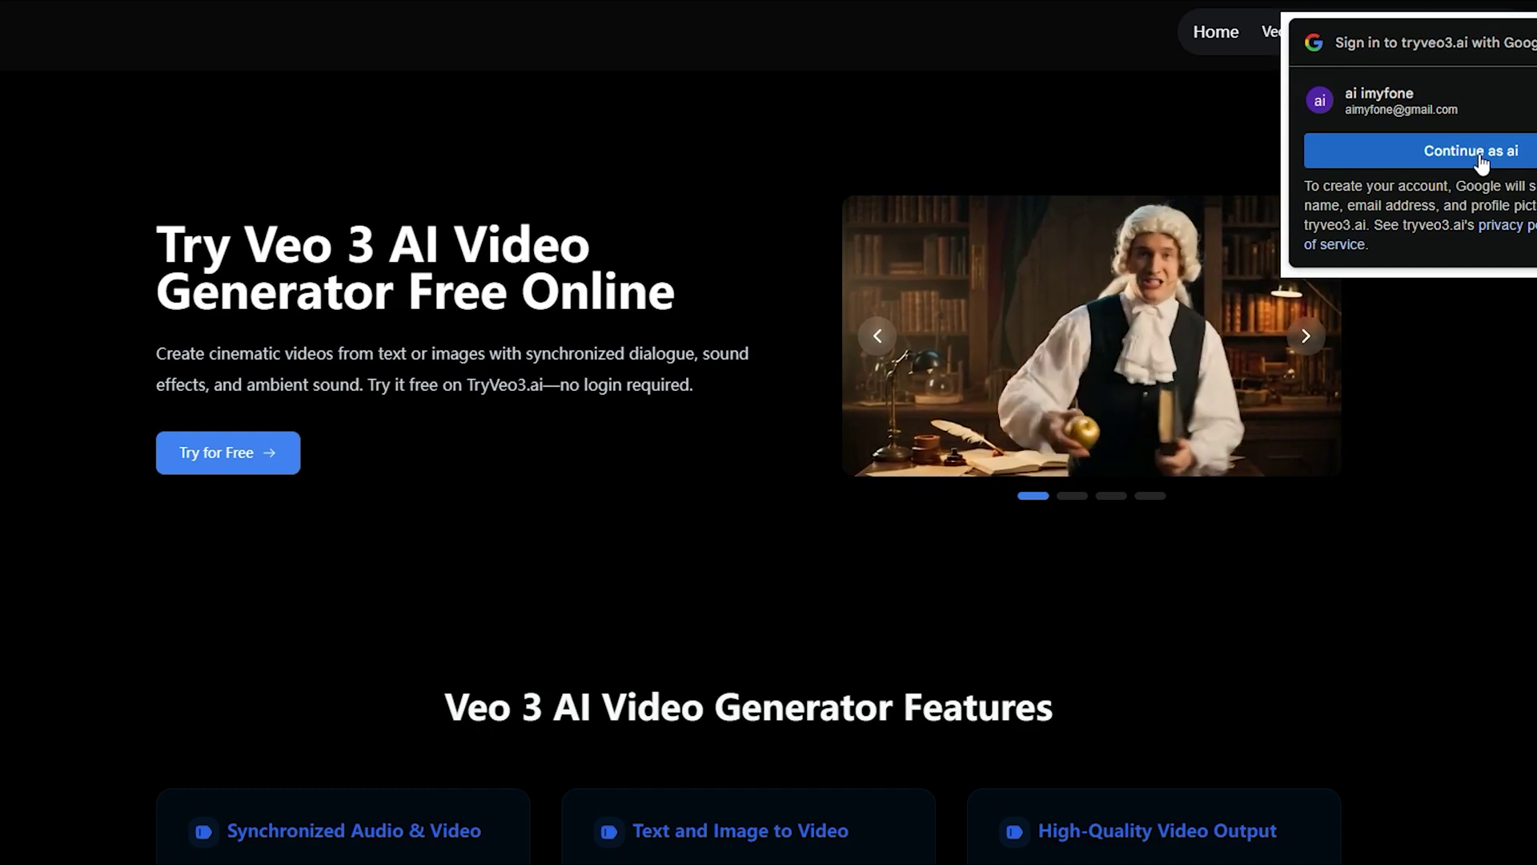
pyautogui.click(1482, 165)
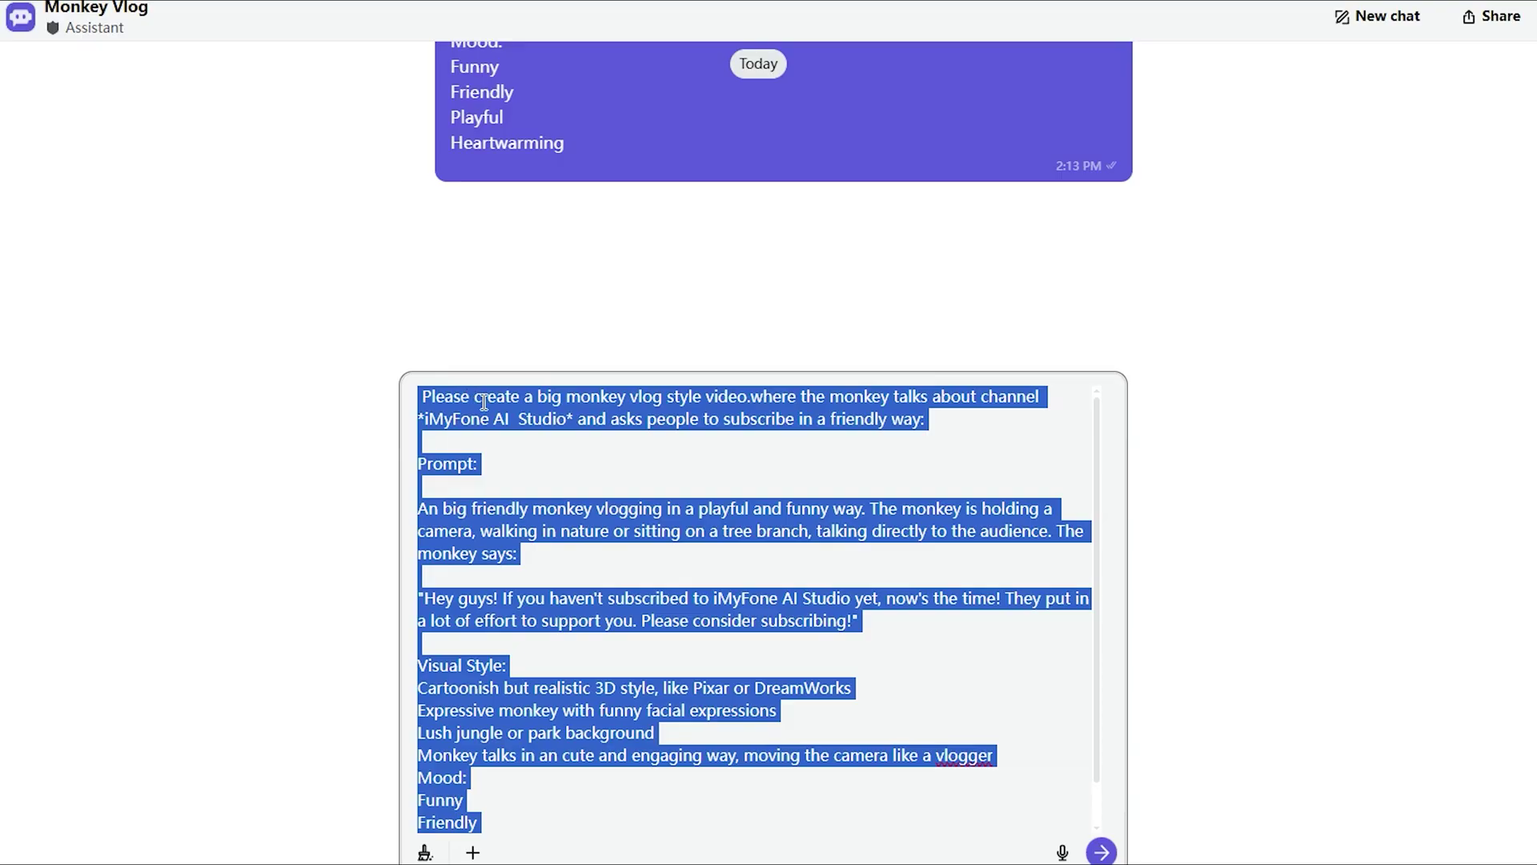
pyautogui.rightClick(481, 406)
pyautogui.click(518, 498)
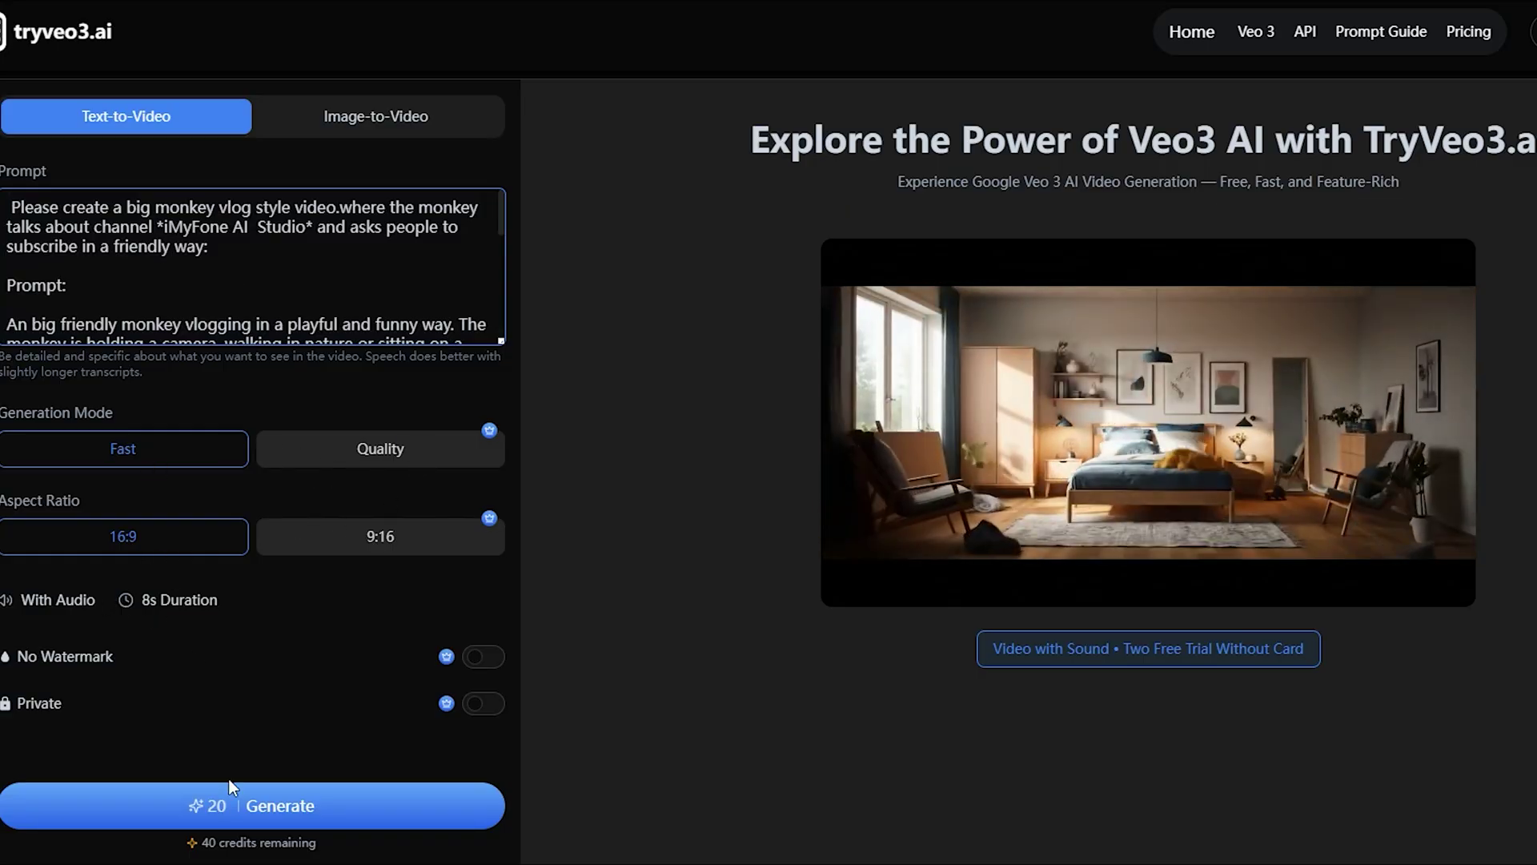
pyautogui.click(253, 794)
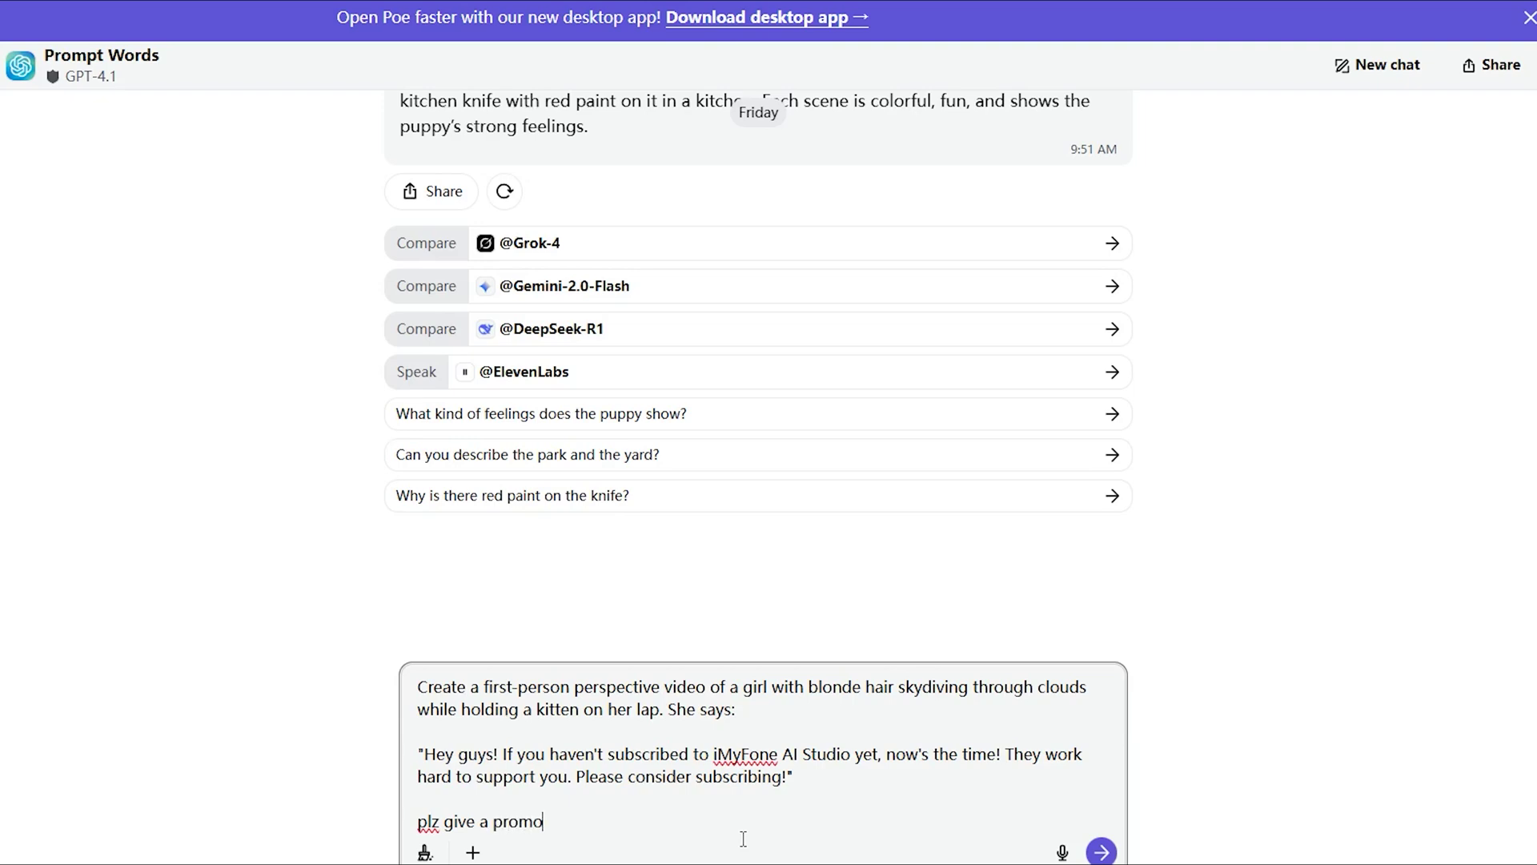
pyautogui.write('t abour')
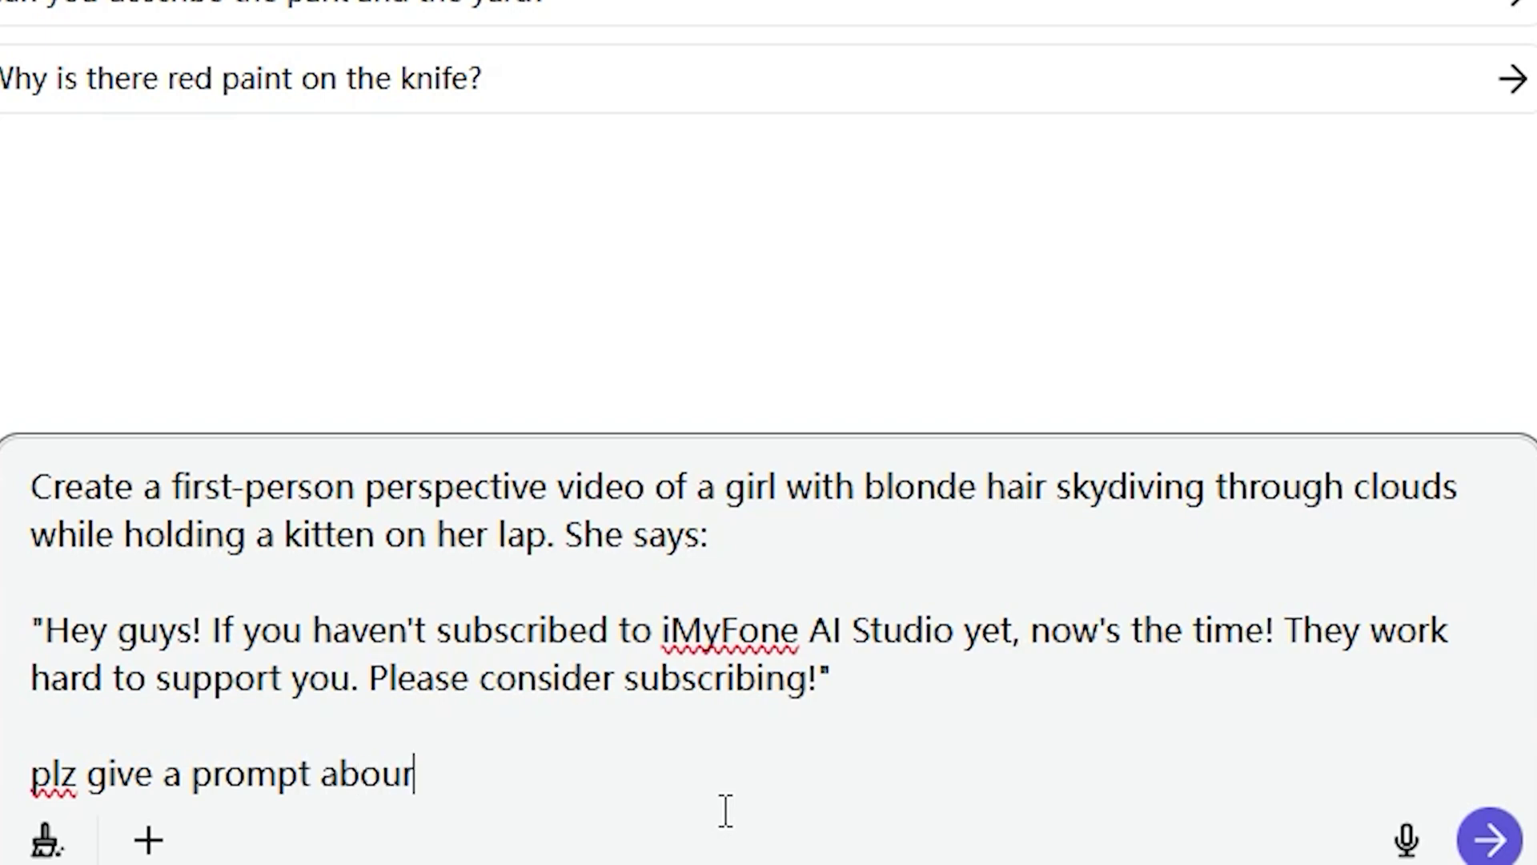
pyautogui.write('t')
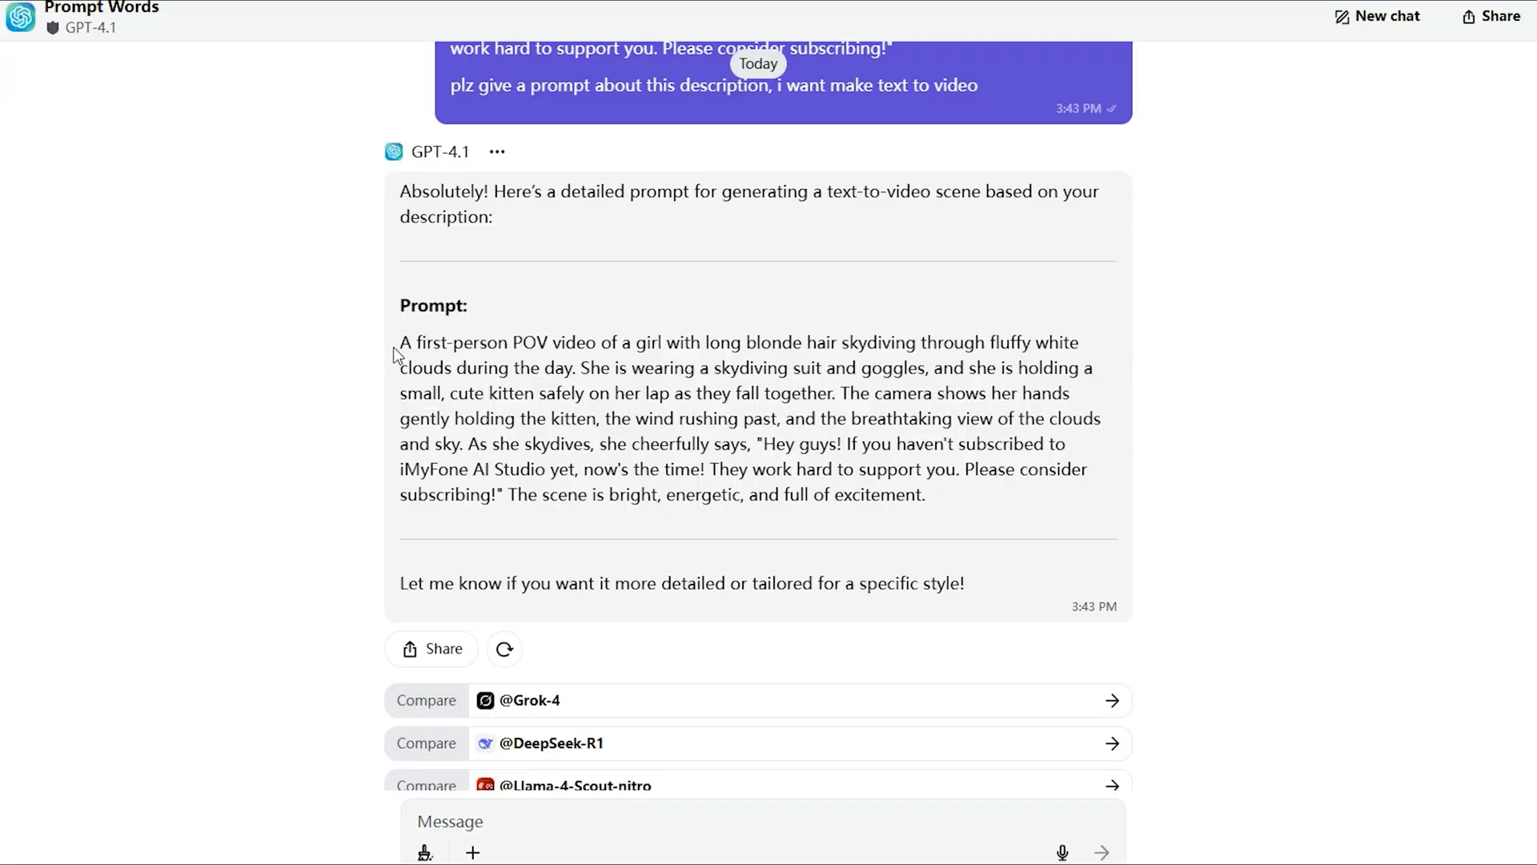
# Step: Copy Poe's skydiving kitten prompt into TryVeo3's Prompt box and generate the clip
pyautogui.moveTo(400, 343); pyautogui.dragTo(961, 505)
pyautogui.rightClick(792, 444)
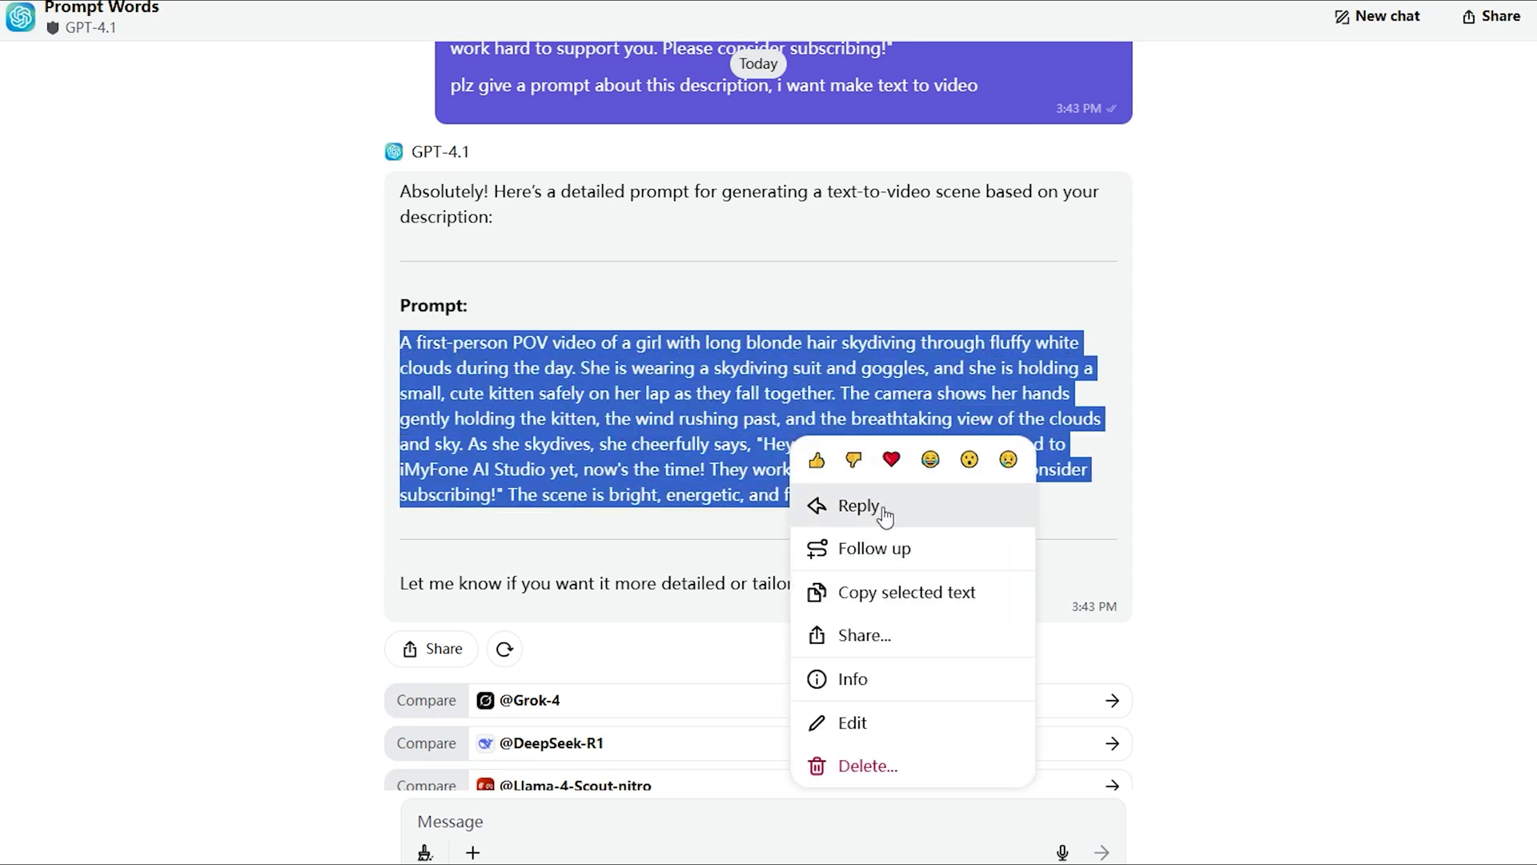
pyautogui.click(882, 593)
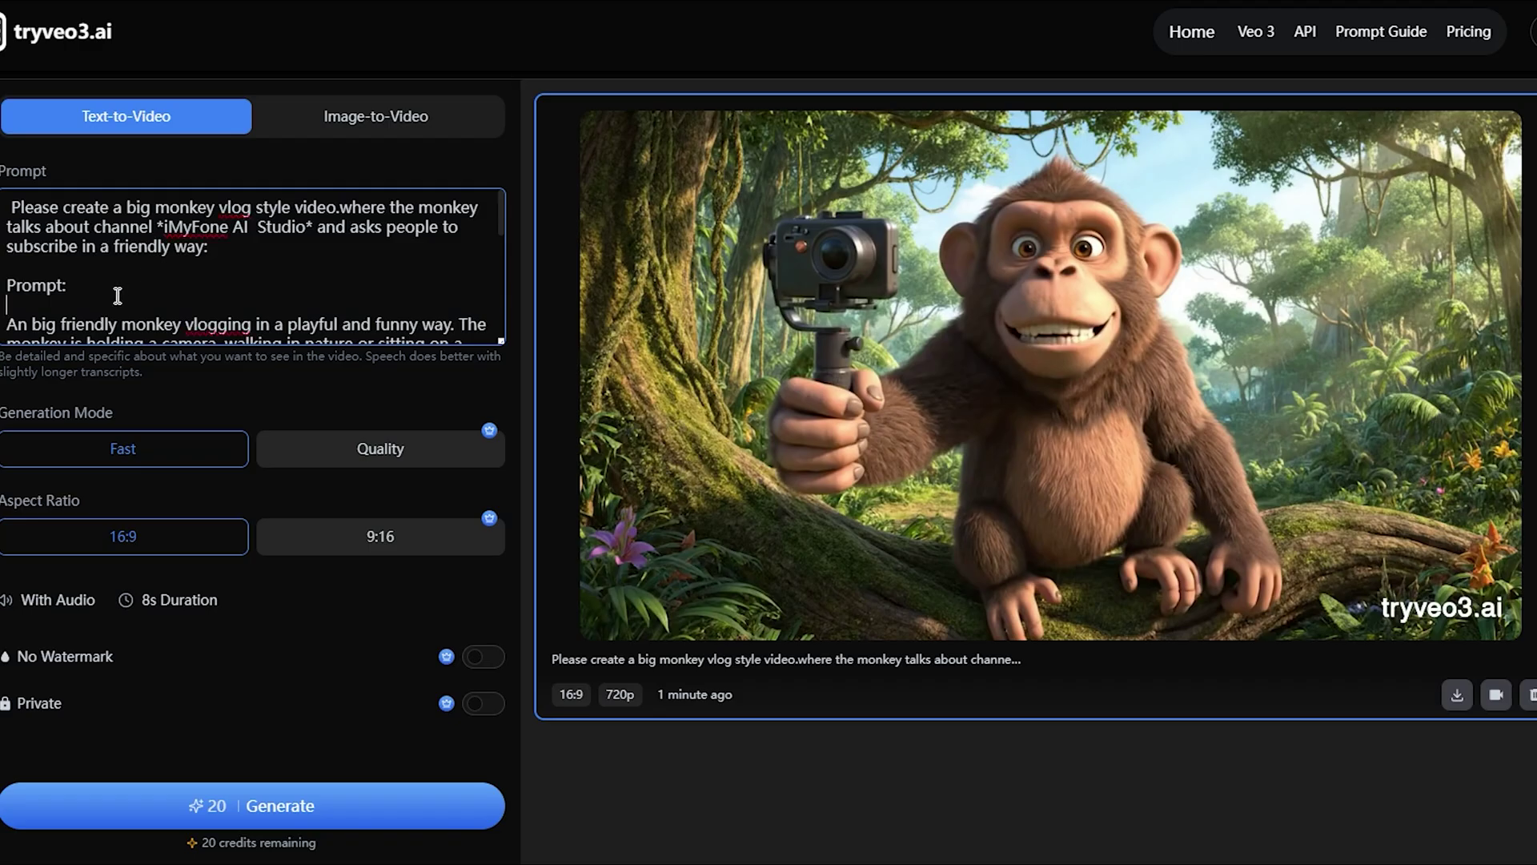
pyautogui.hotkey('ctrl', 'v')
pyautogui.click(252, 805)
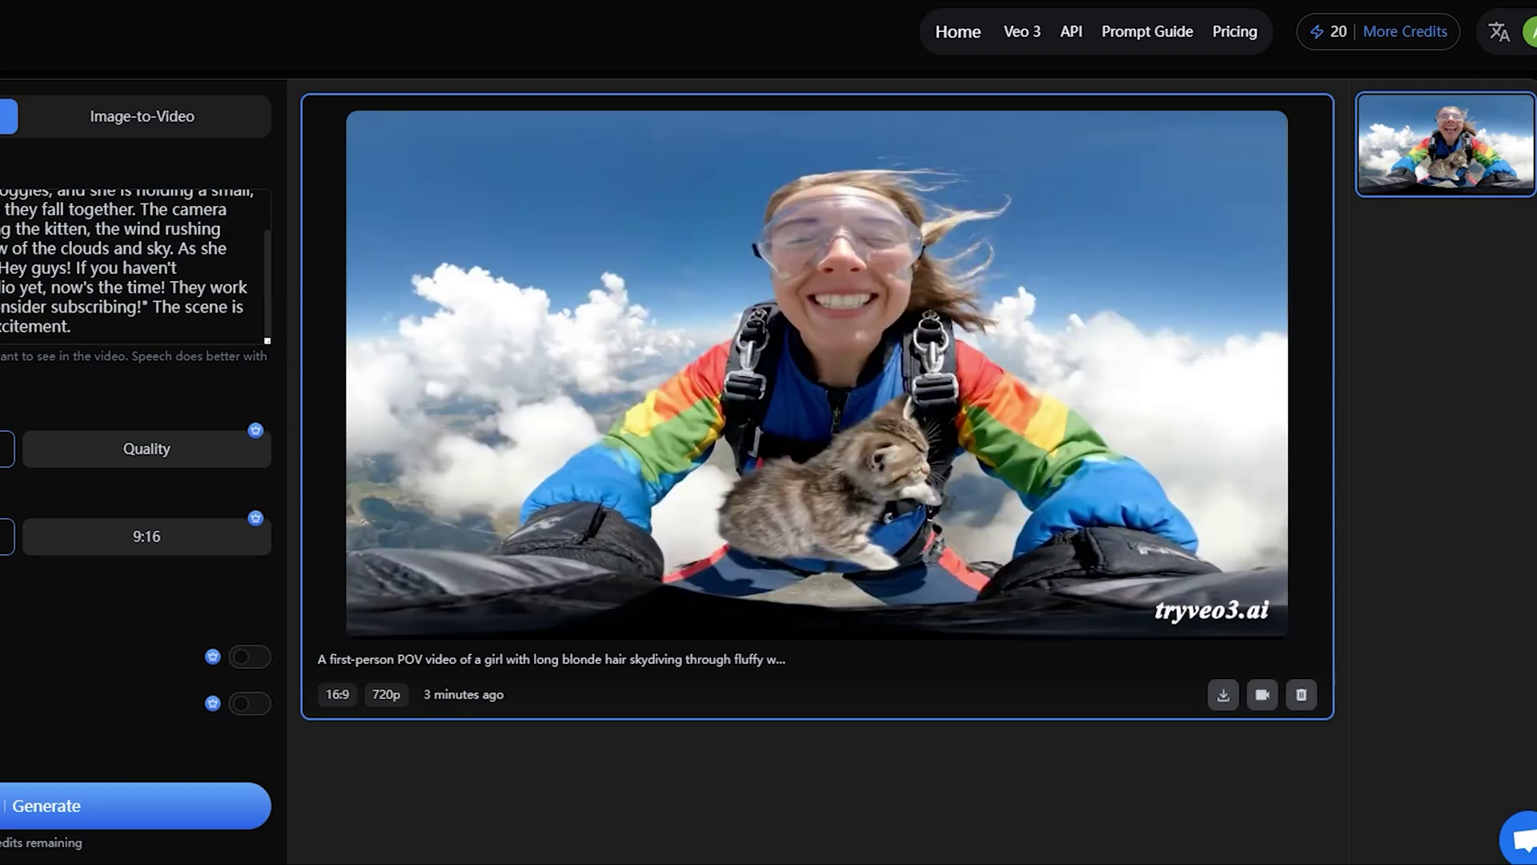
# Step: Open the browser profile options to begin creating a new Google account
pyautogui.click(1489, 0)
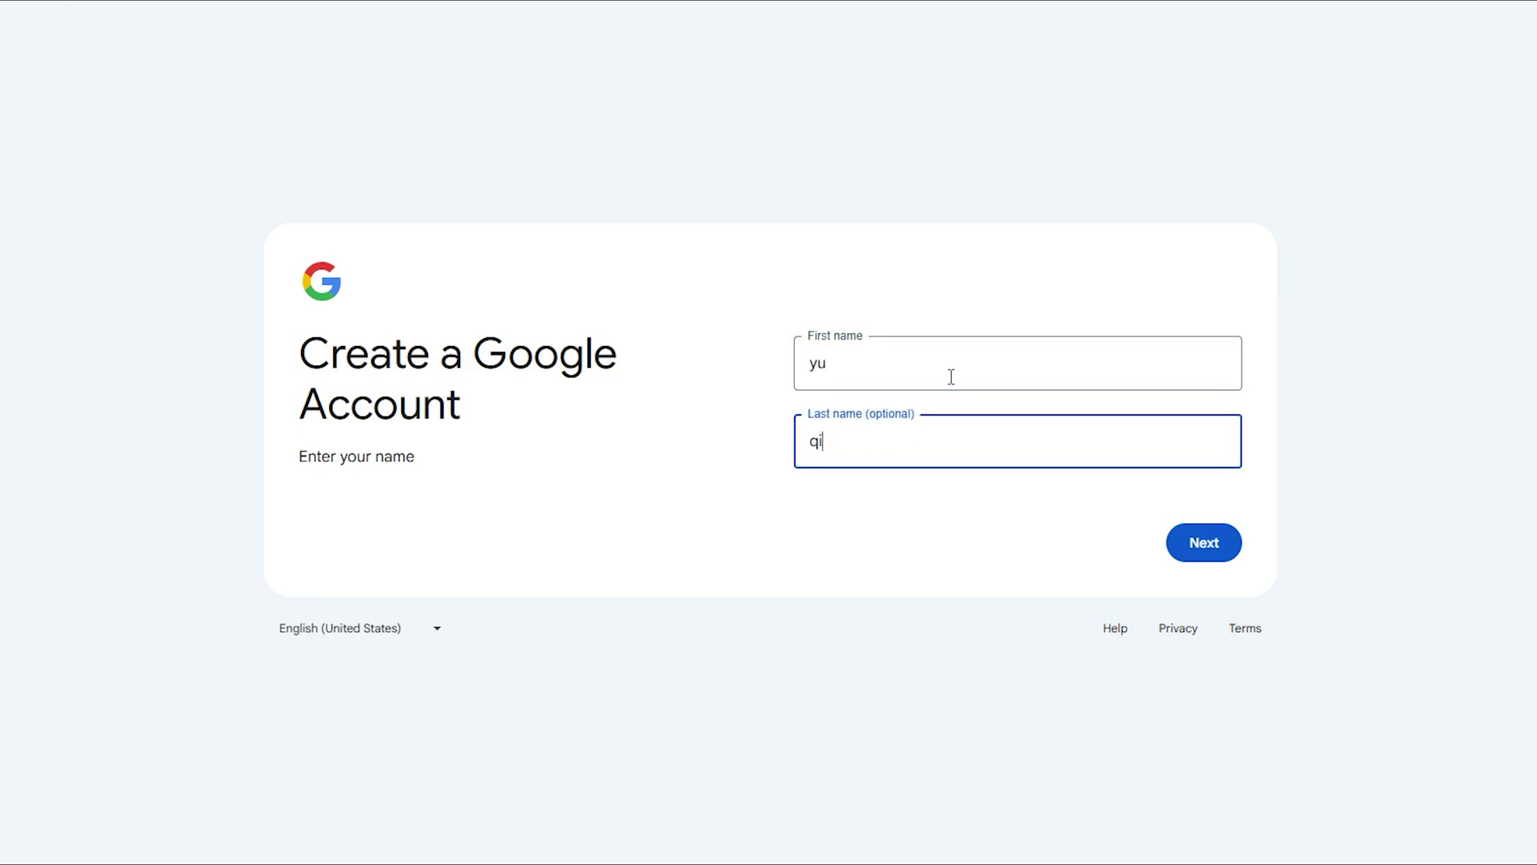
# Step: Submit the new account's name and open the birth month dropdown
pyautogui.click(1225, 553)
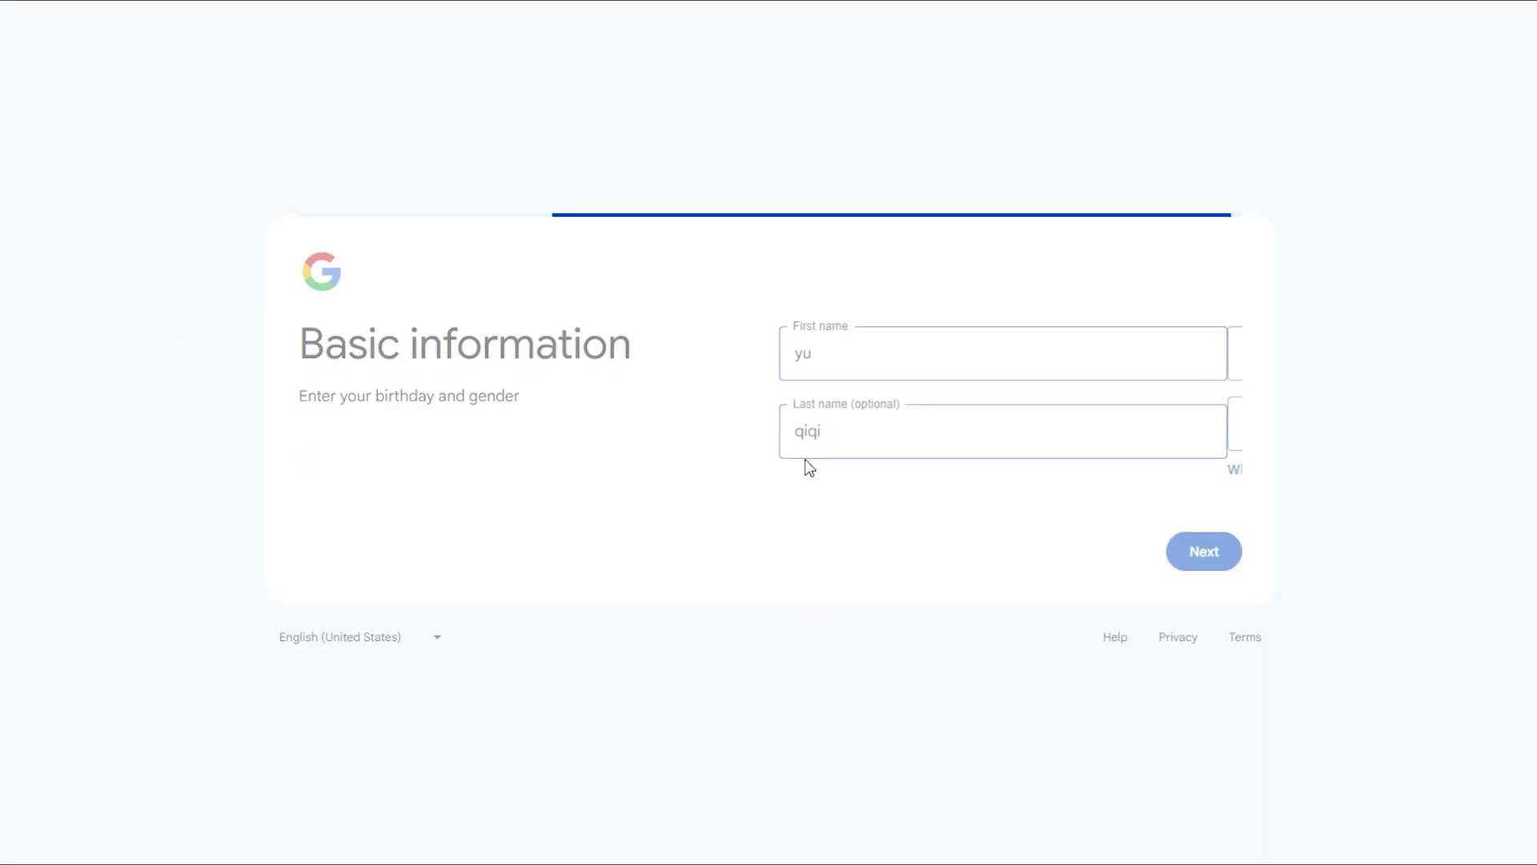
pyautogui.click(883, 362)
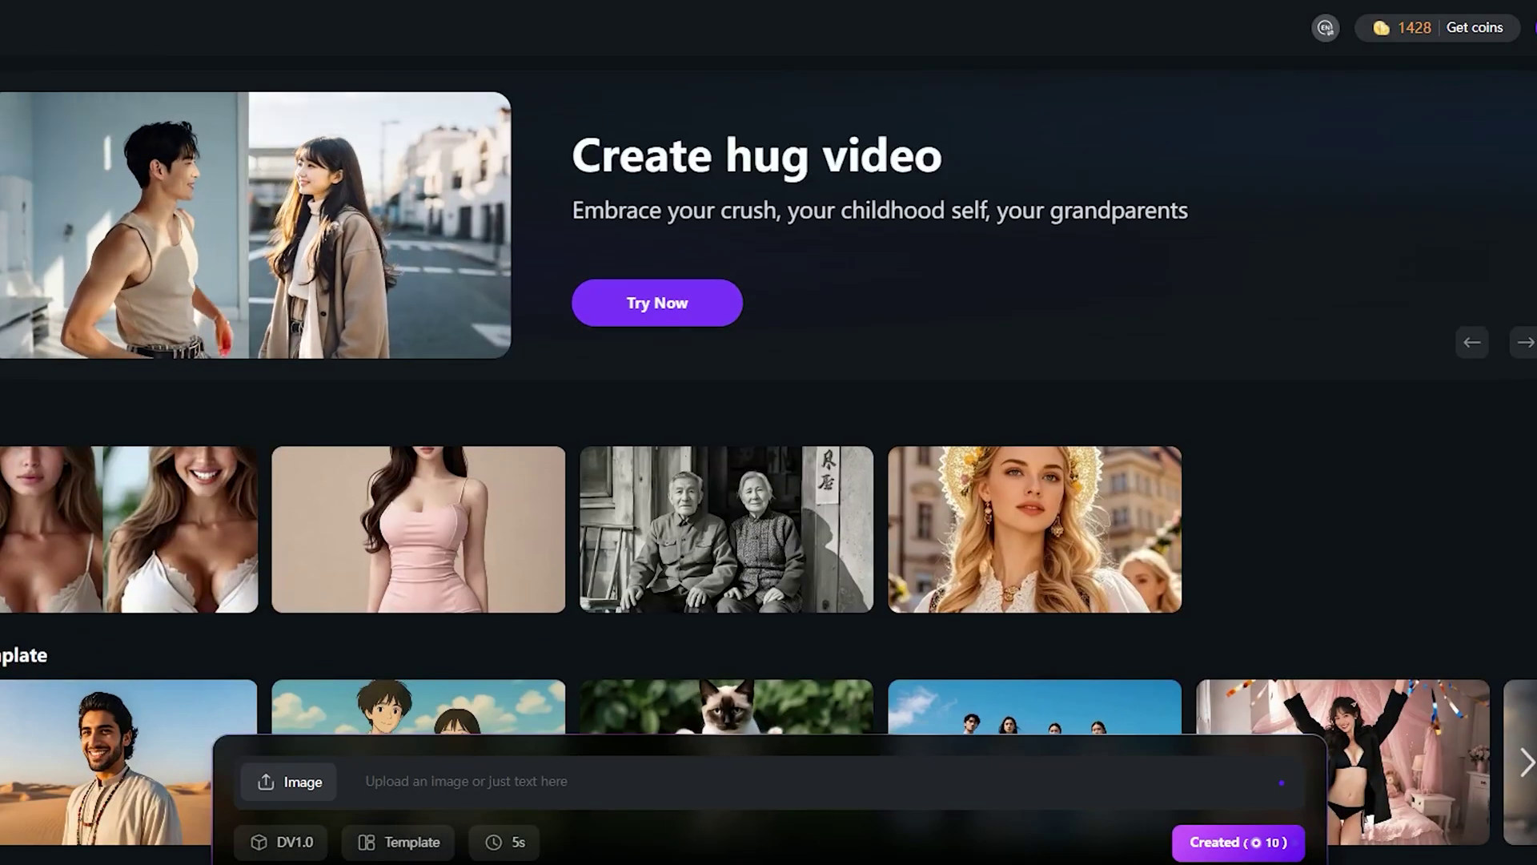
pyautogui.scroll(-5, 731, 615)
pyautogui.scroll(-5, 721, 625)
pyautogui.scroll(-5, 701, 647)
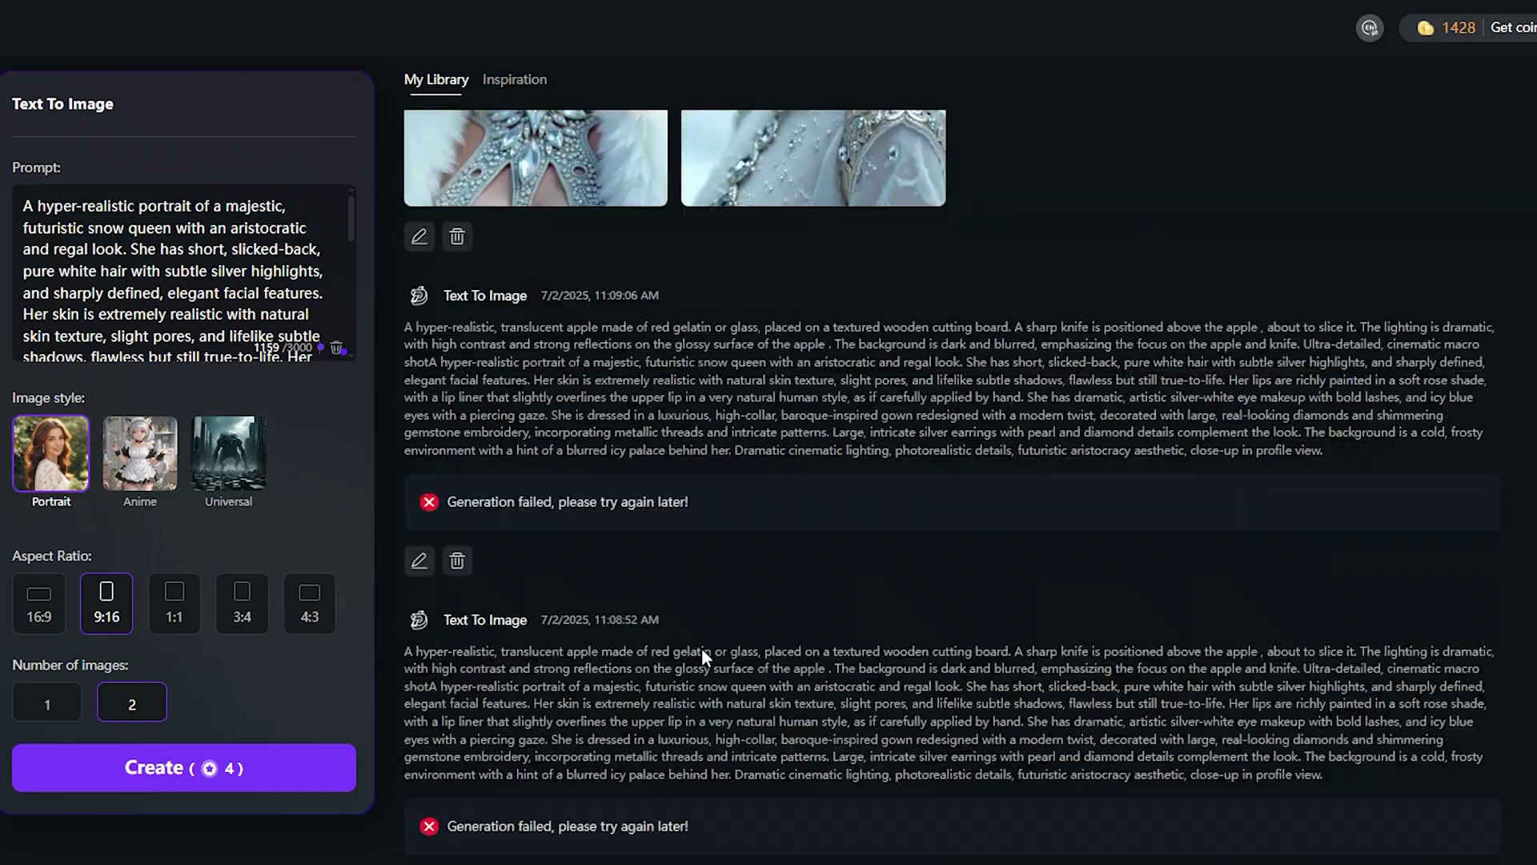
pyautogui.scroll(-5, 701, 647)
pyautogui.scroll(-5, 658, 697)
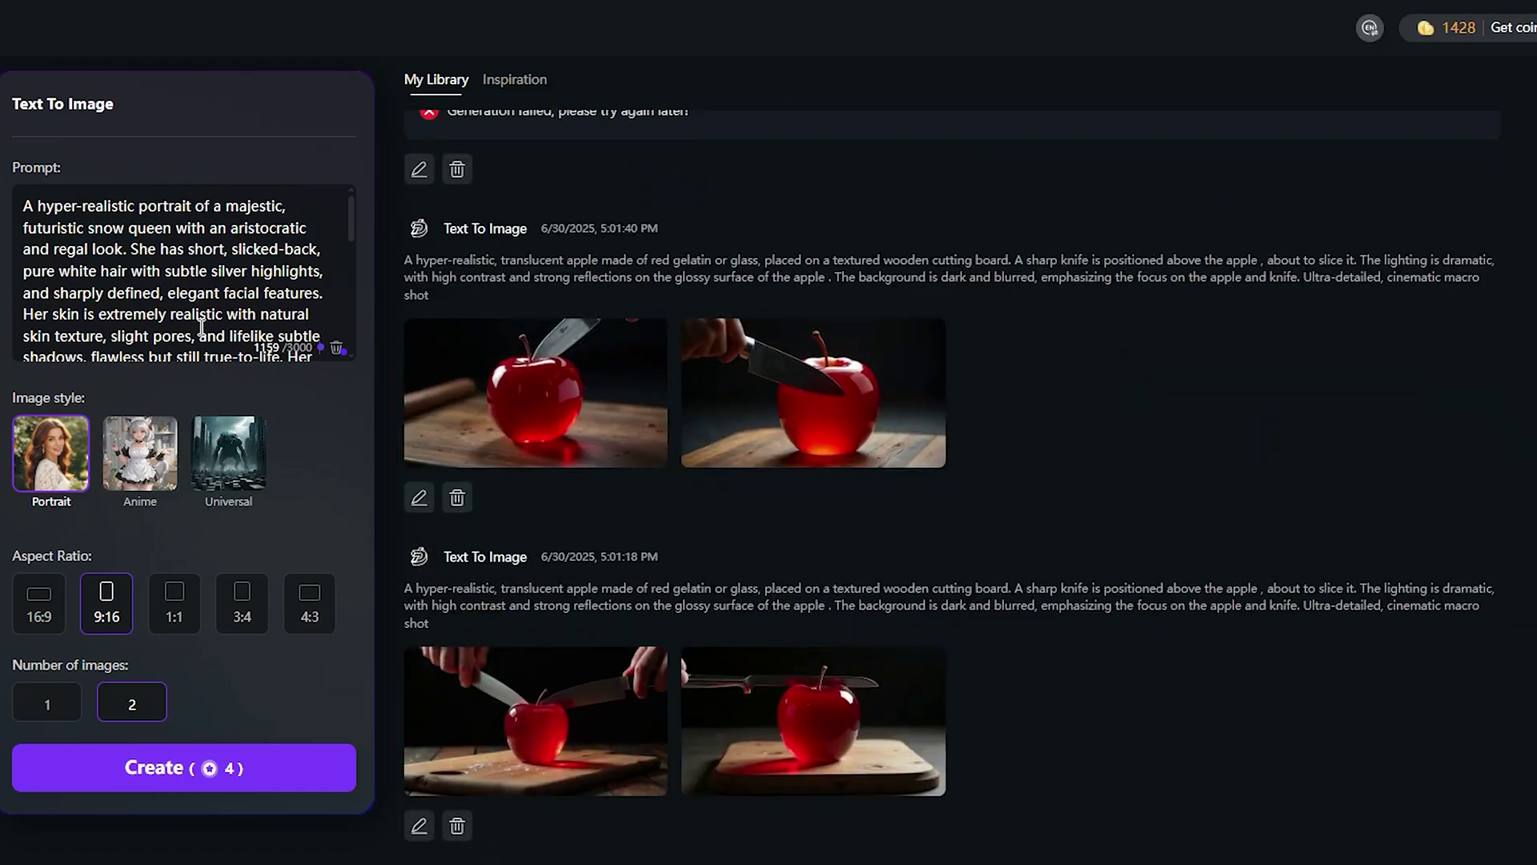
pyautogui.scroll(-5, 201, 328)
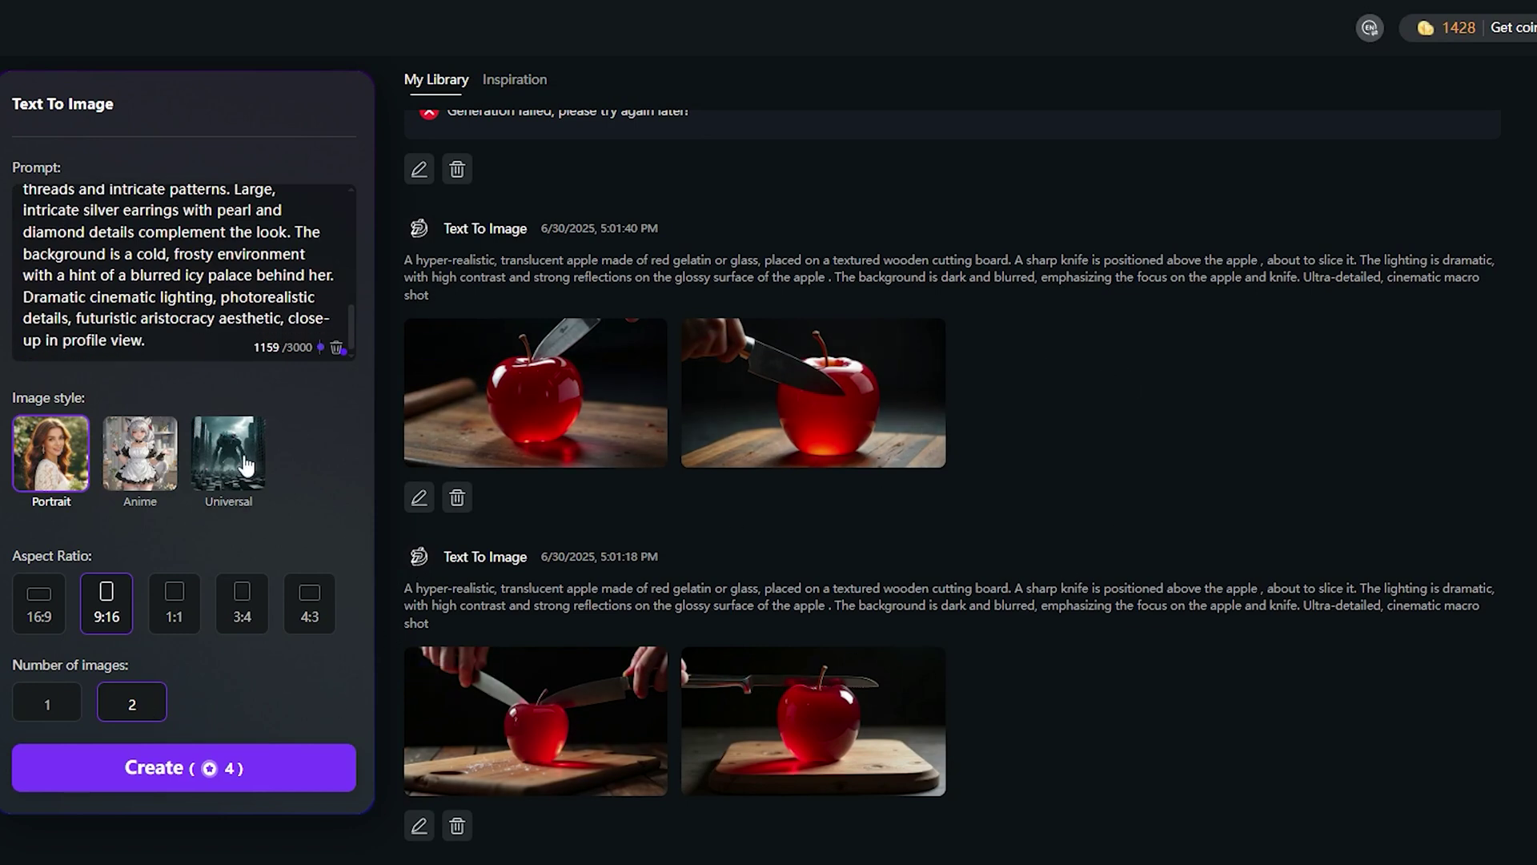
pyautogui.scroll(-2, 367, 474)
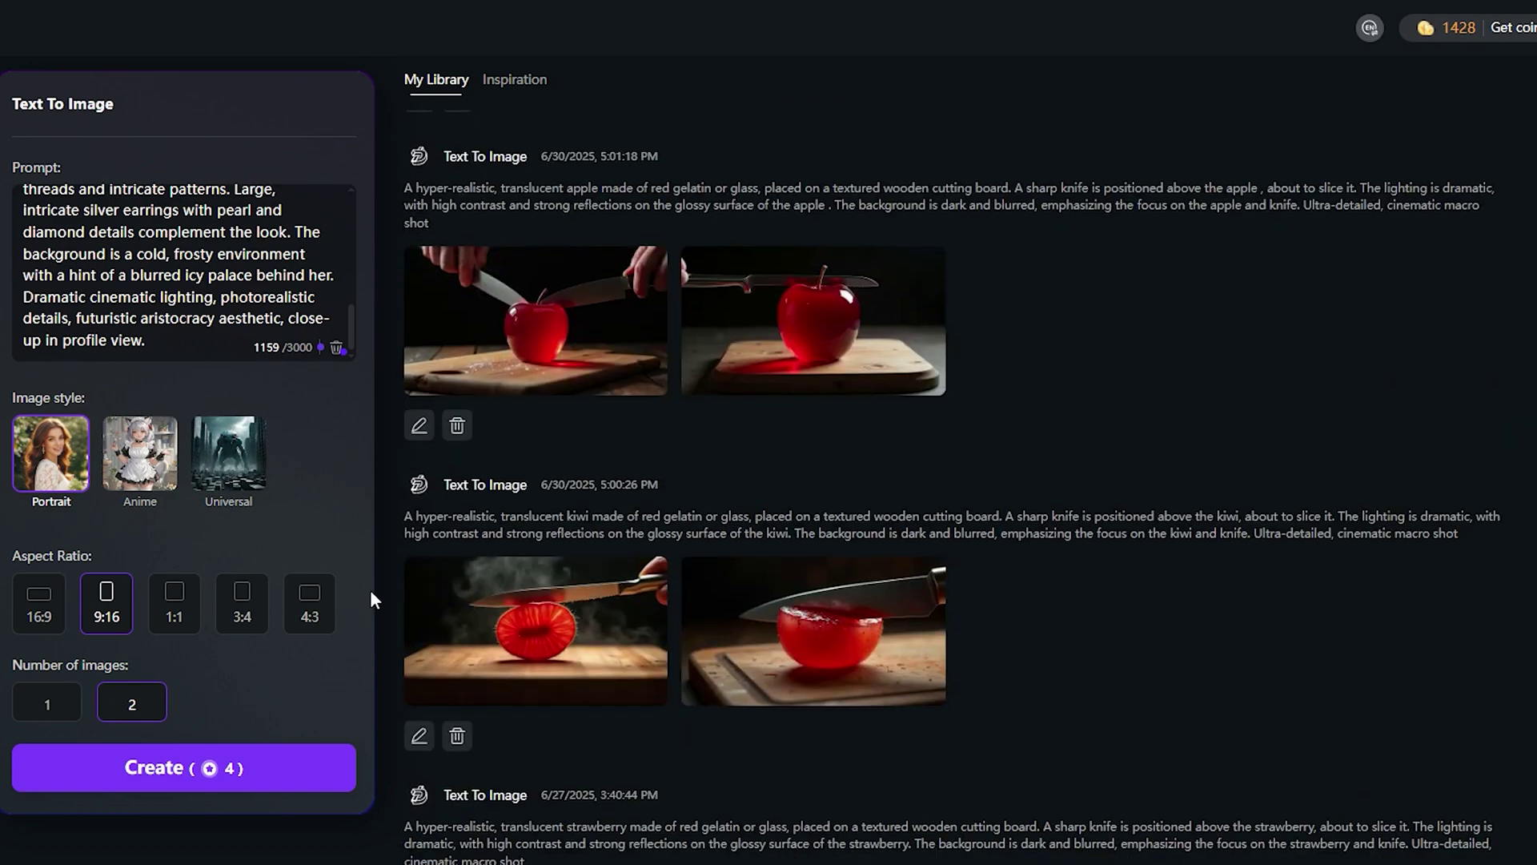
pyautogui.scroll(-3, 370, 590)
pyautogui.scroll(2, 654, 523)
pyautogui.scroll(3, 654, 523)
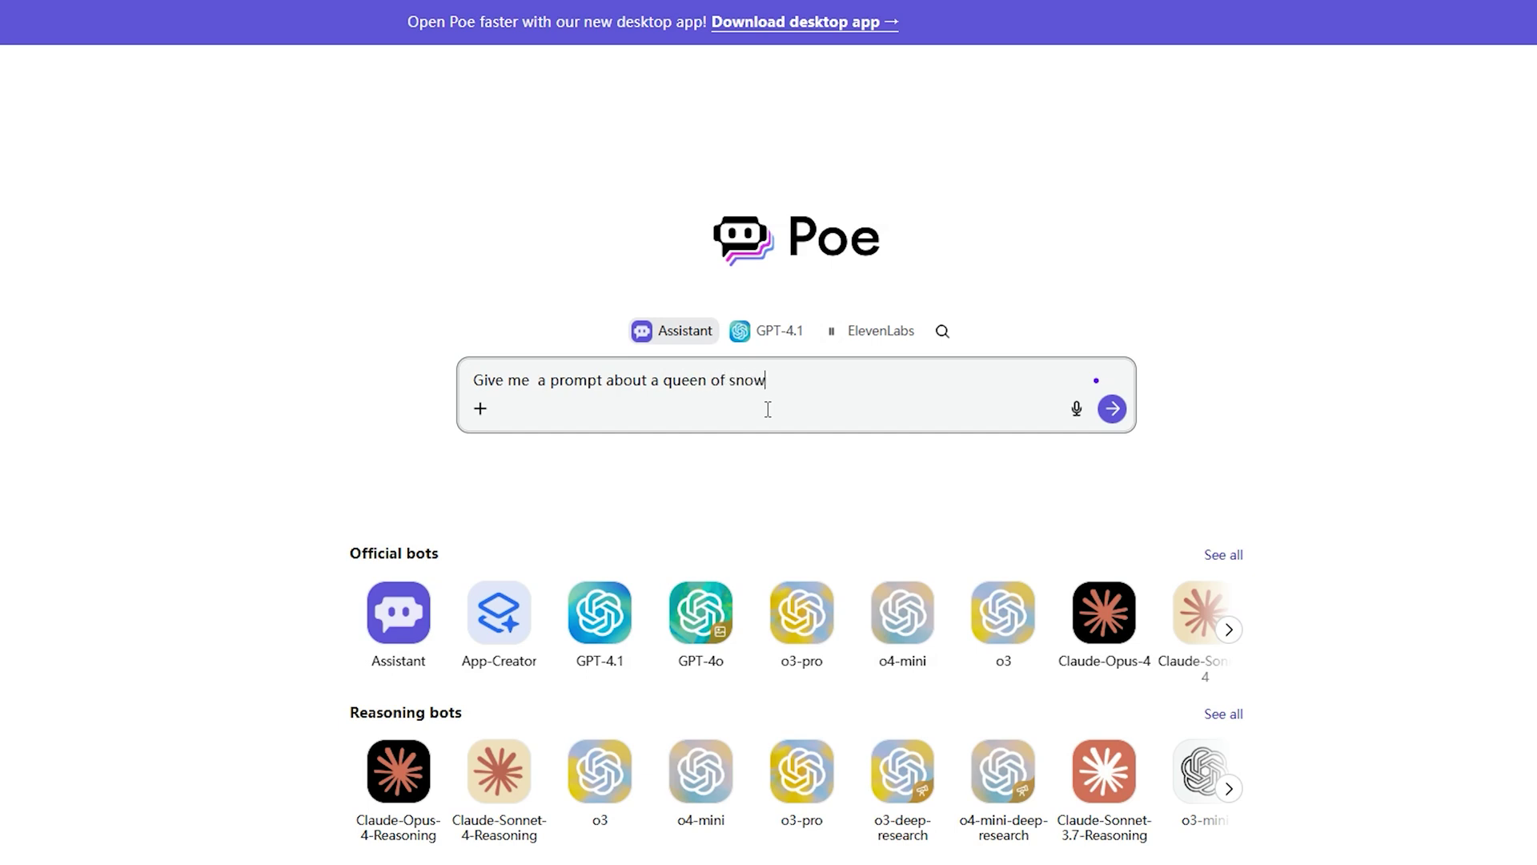
# Step: Send the snow queen request and select the returned Queen of Snow prompt paragraph
pyautogui.press('Return')
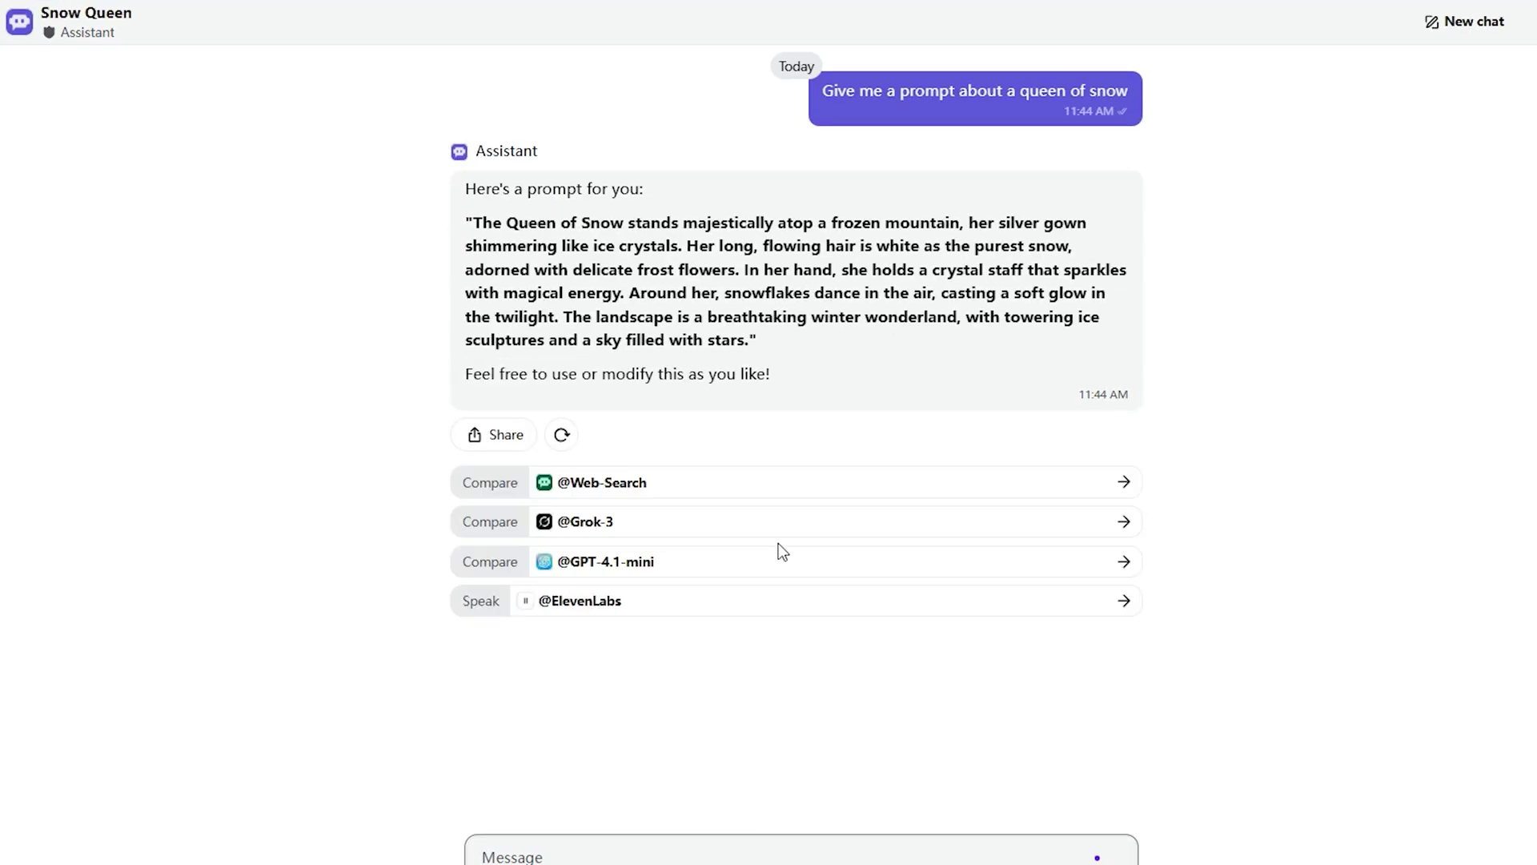
pyautogui.moveTo(471, 203); pyautogui.dragTo(759, 328)
pyautogui.hotkey('ctrl', 'c')
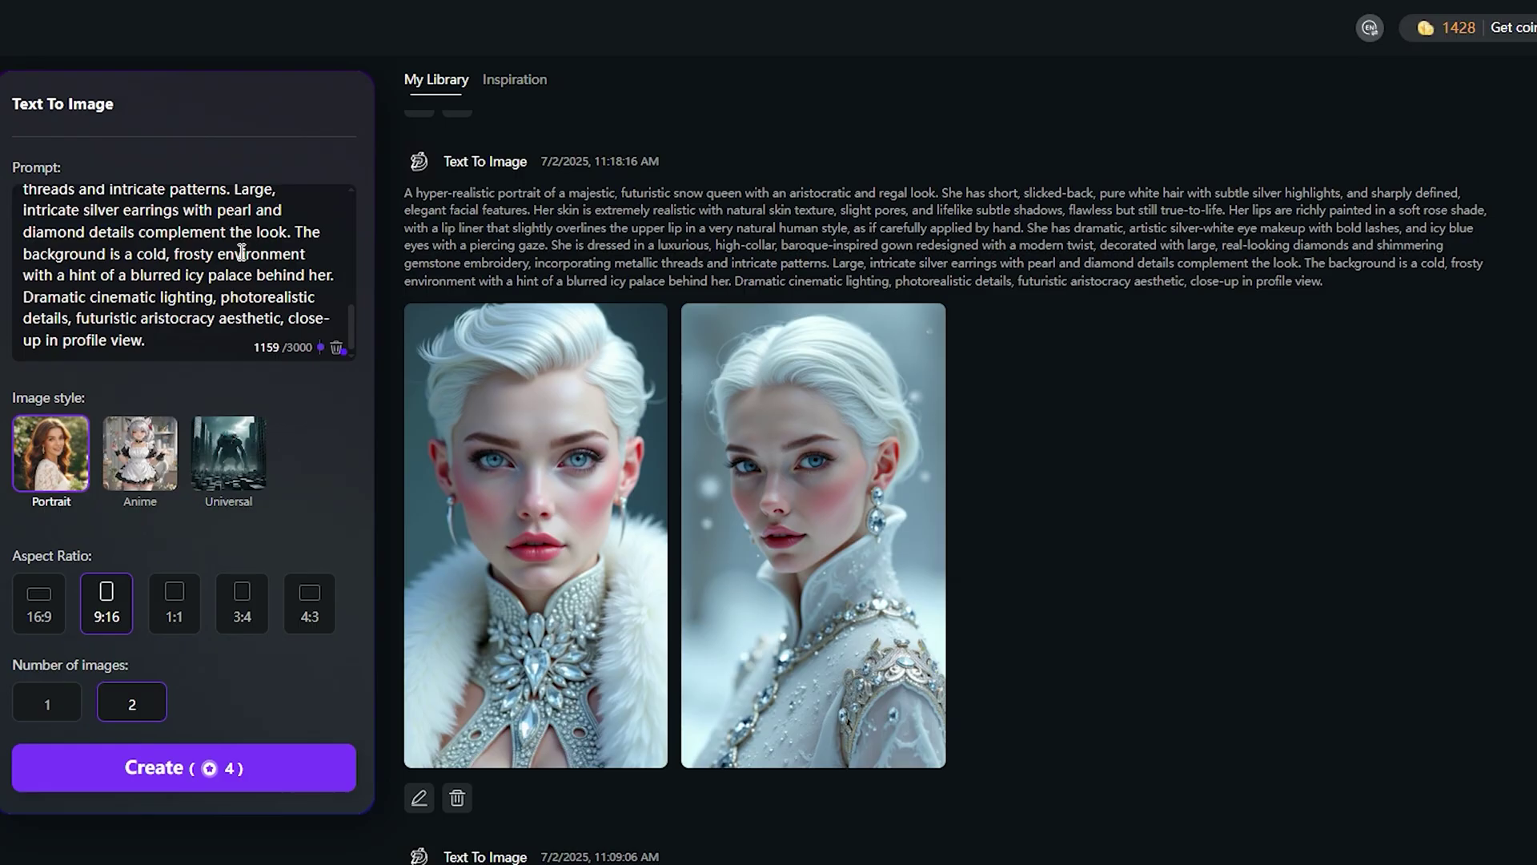
# Step: Replace the prompt with the Queen of Snow text, keeping the Portrait image style
pyautogui.tripleClick(241, 253)
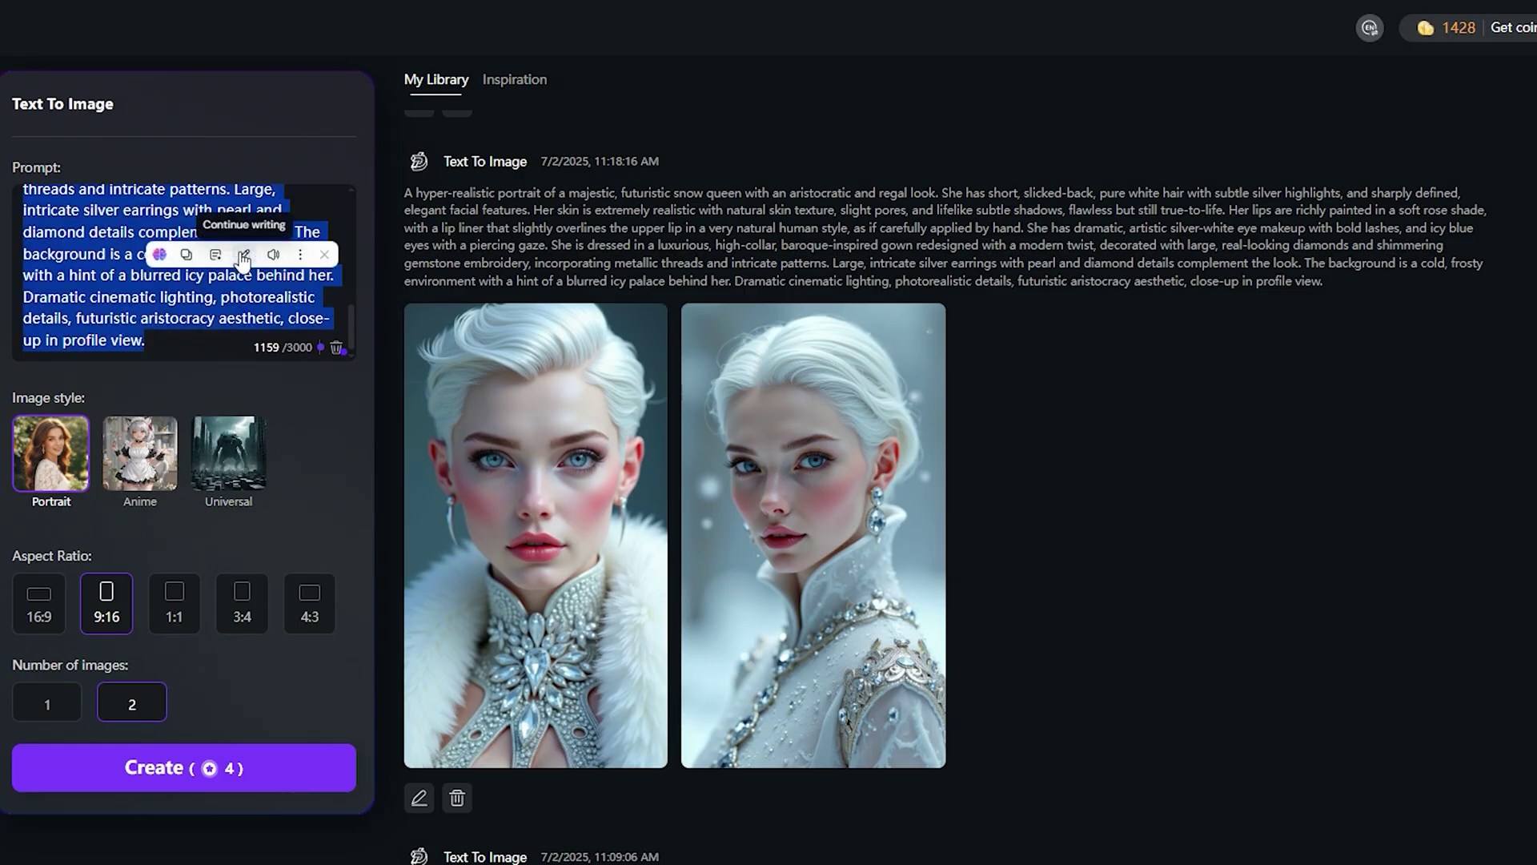
pyautogui.press('BackSpace')
pyautogui.hotkey('ctrl', 'v')
pyautogui.scroll(2, 204, 297)
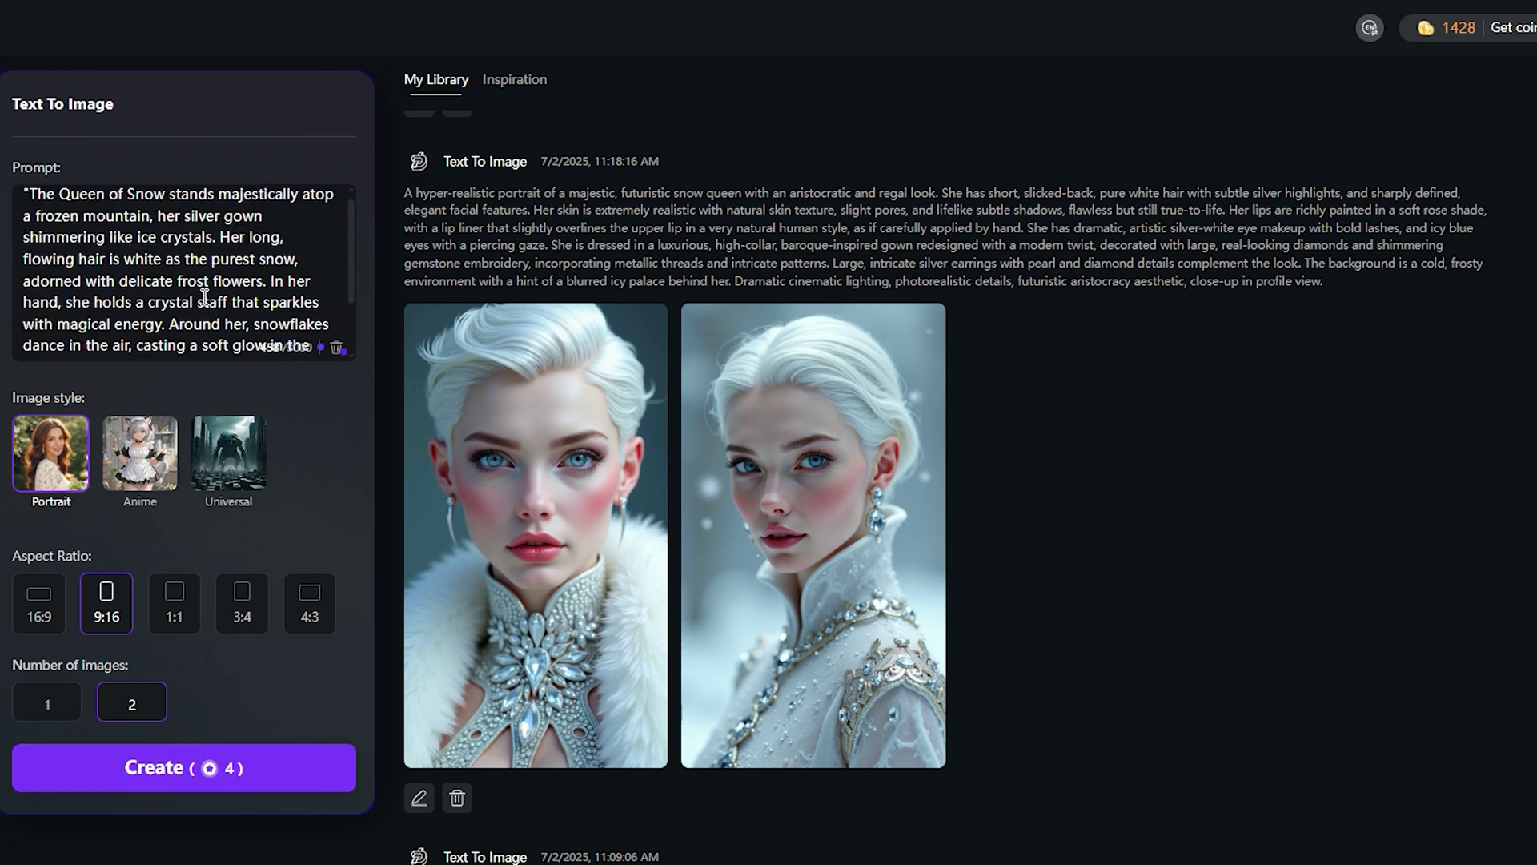
pyautogui.click(228, 454)
pyautogui.click(84, 469)
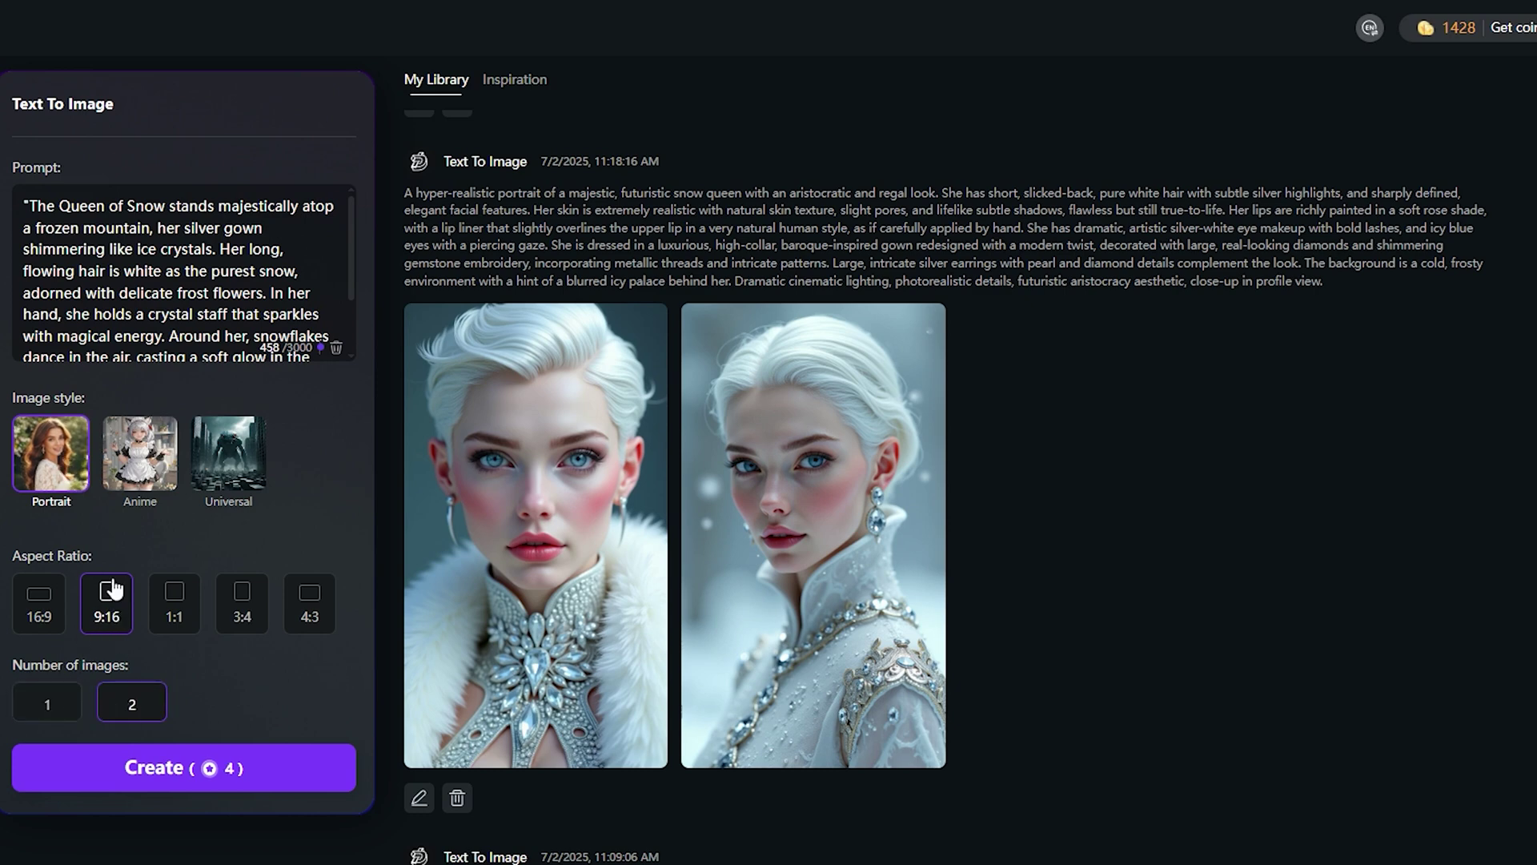
pyautogui.scroll(-5, 512, 481)
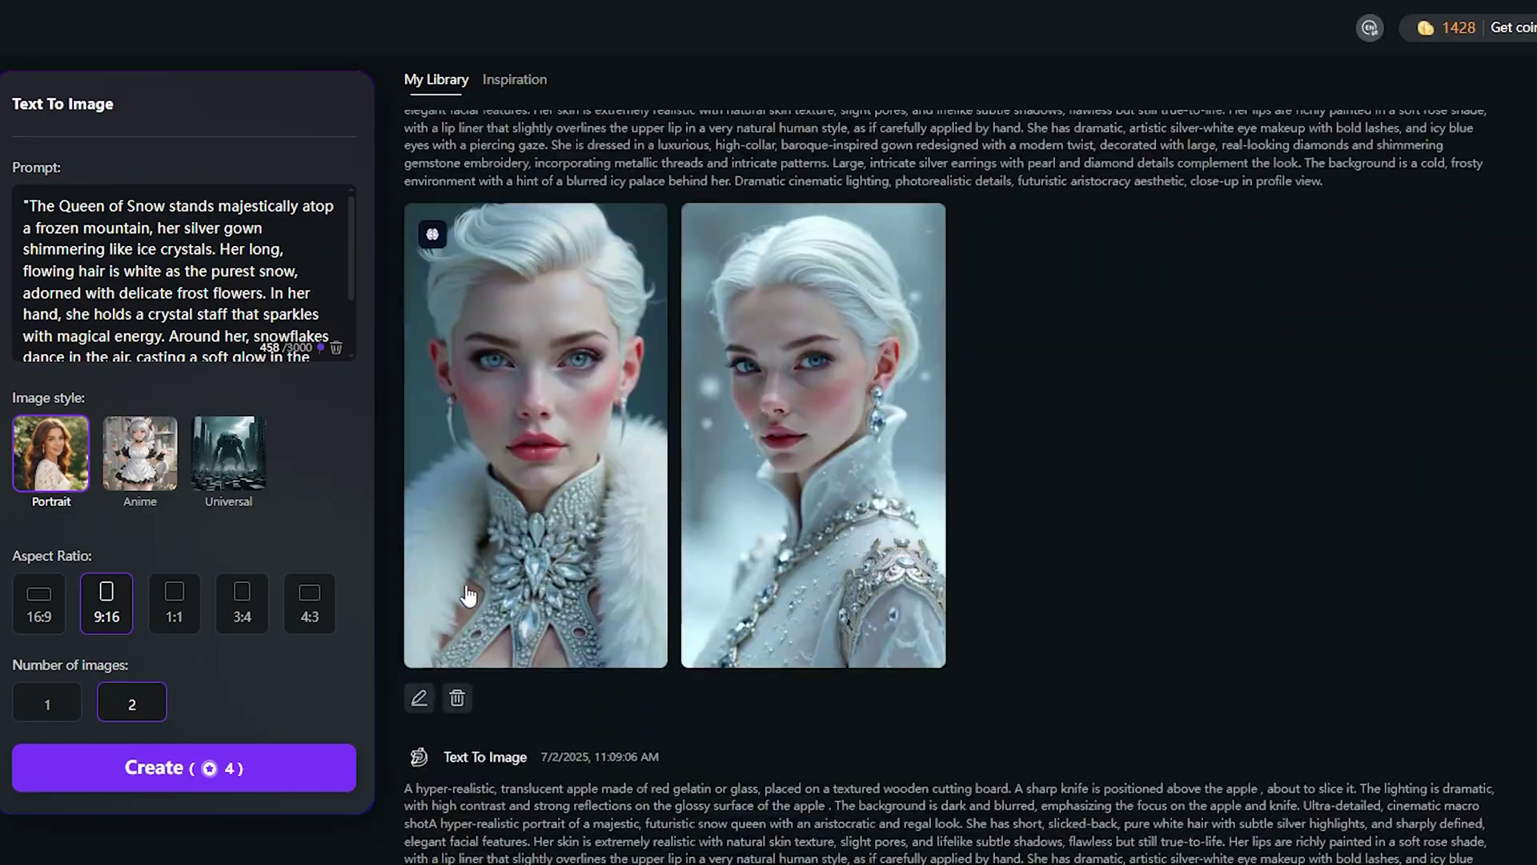
# Step: Browse both pairs of snow queen images full size
pyautogui.click(512, 485)
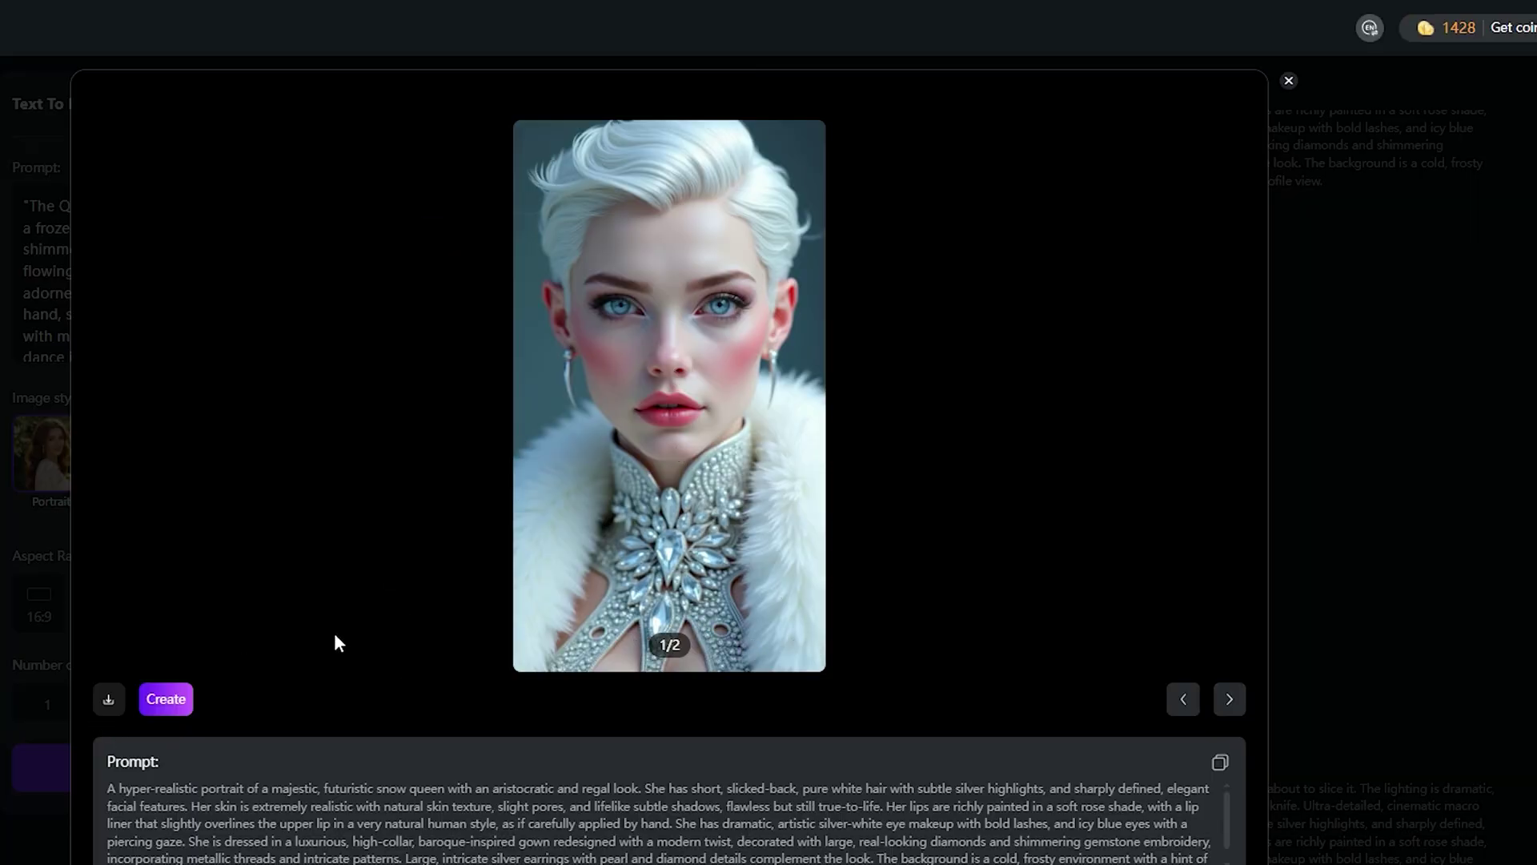
pyautogui.click(1230, 701)
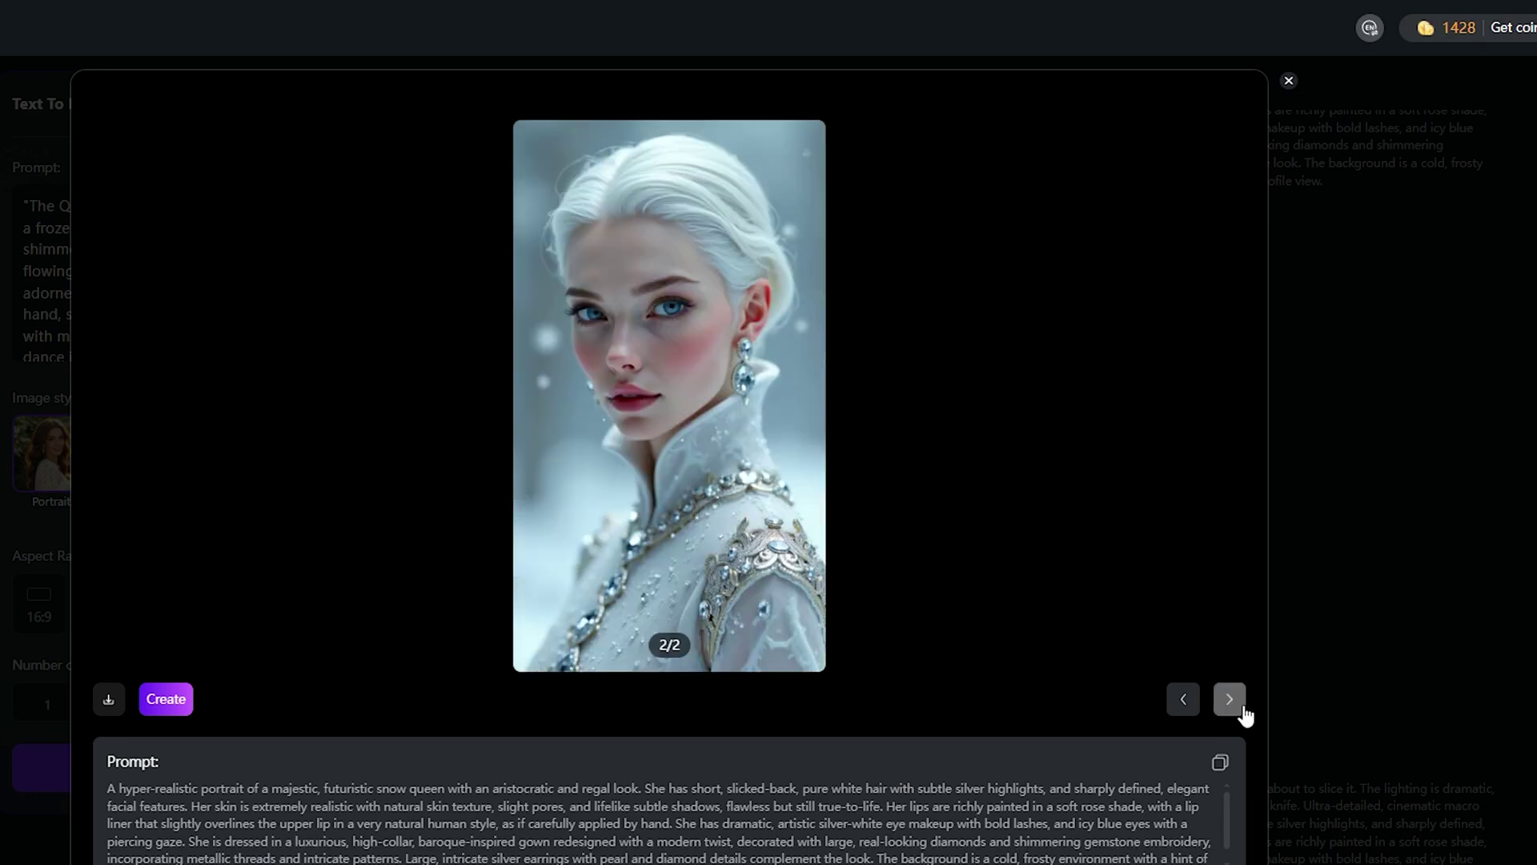
pyautogui.click(1182, 703)
pyautogui.click(1230, 701)
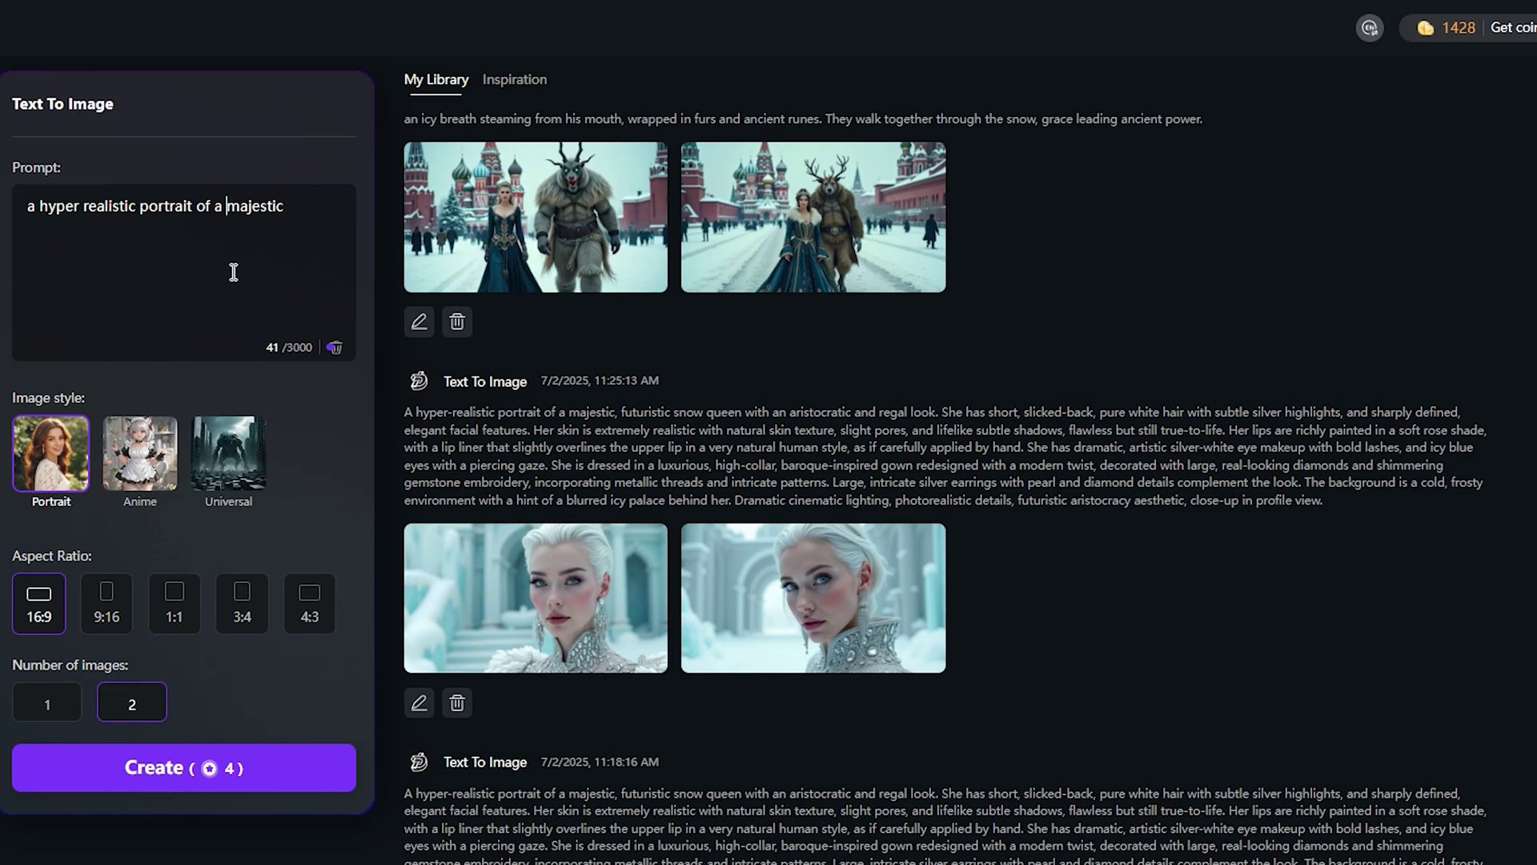
pyautogui.click(550, 611)
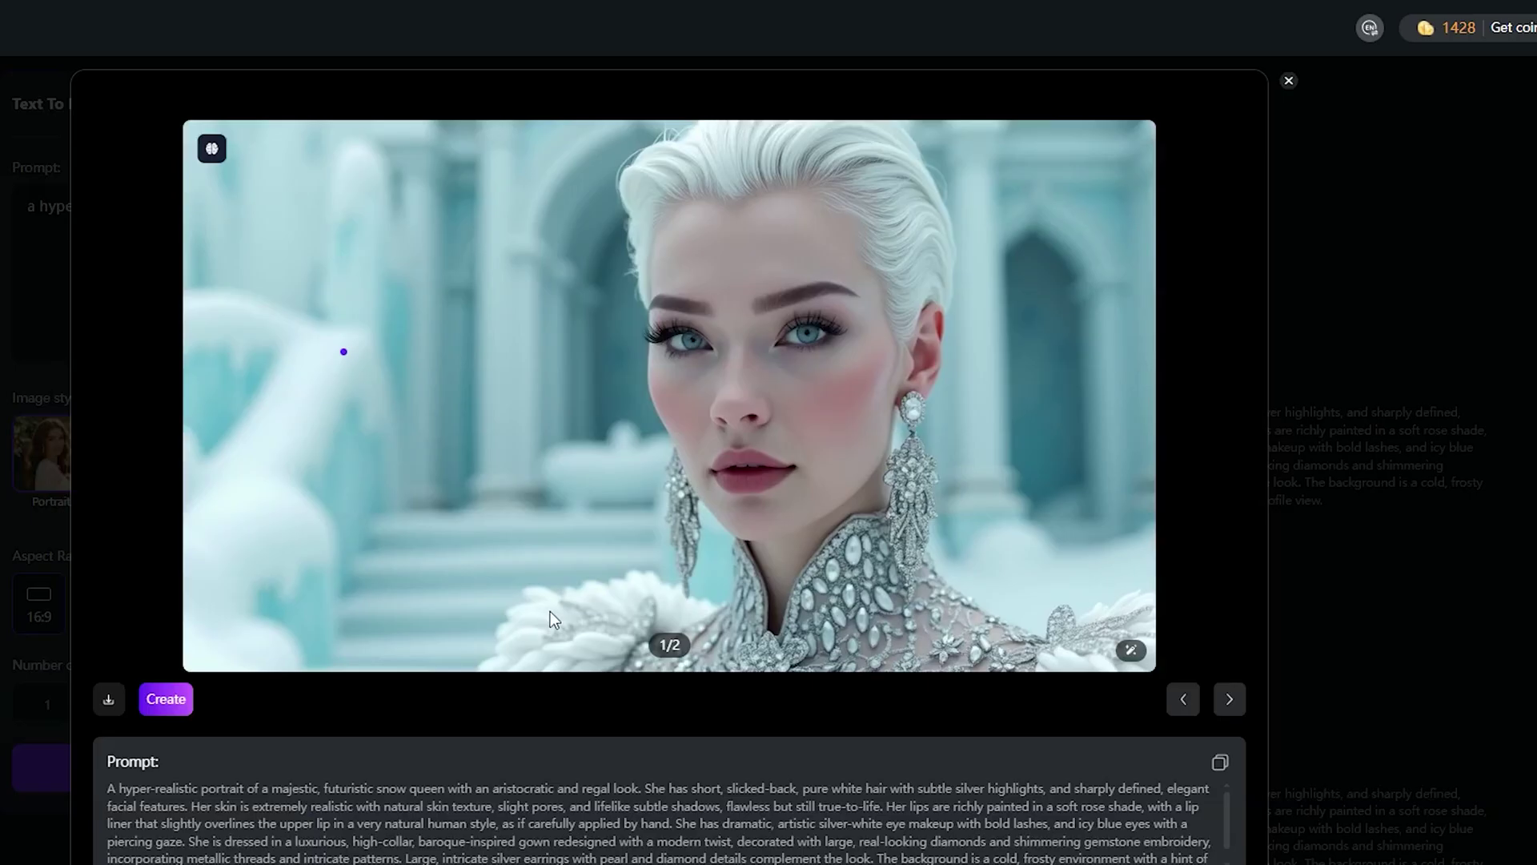
pyautogui.click(1230, 703)
pyautogui.click(1287, 81)
pyautogui.scroll(1, 1006, 429)
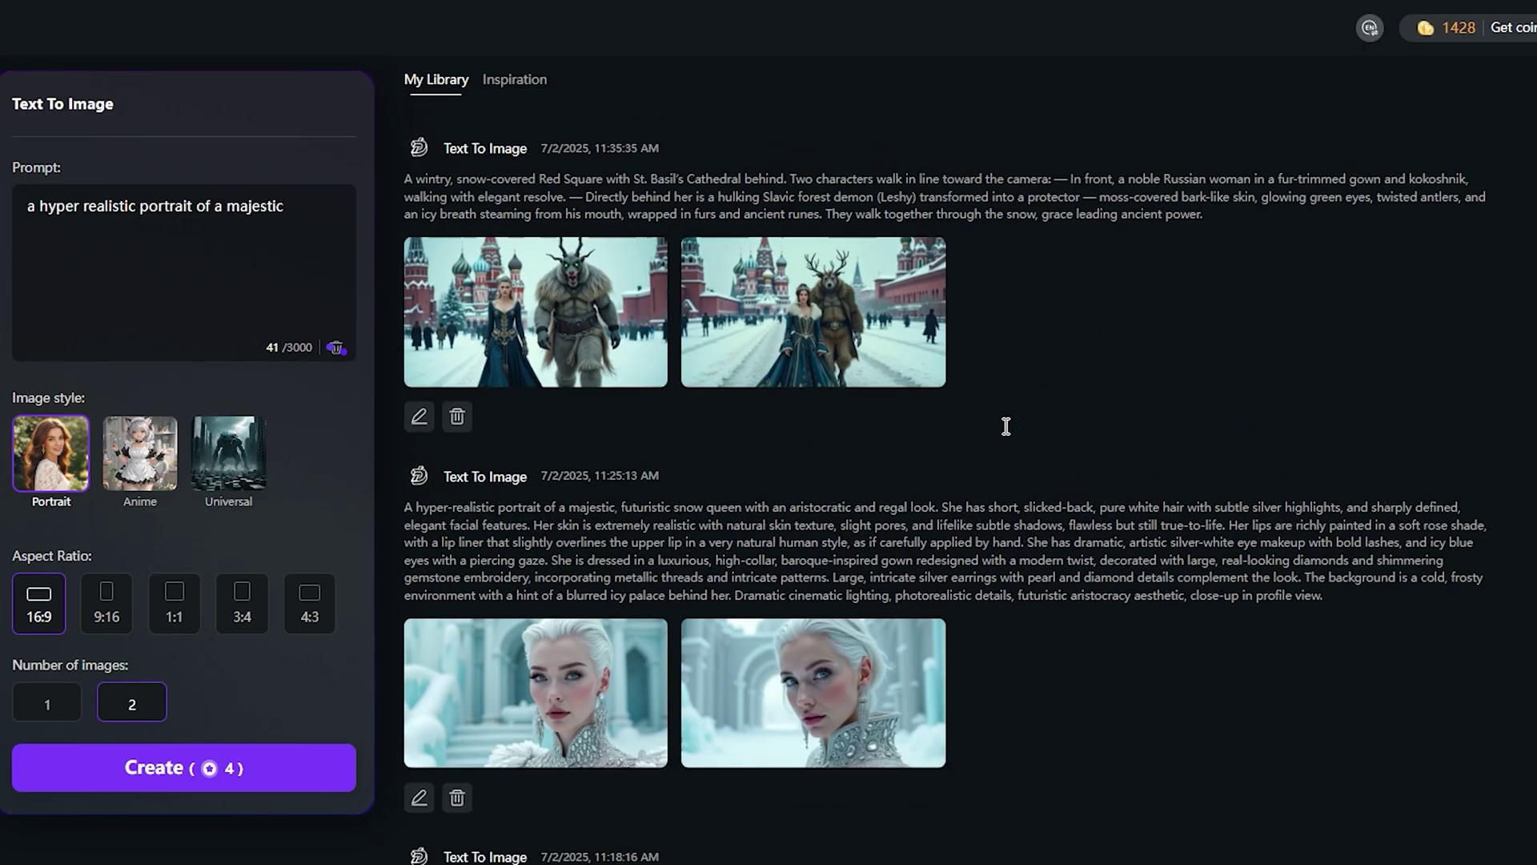
pyautogui.scroll(2, 1005, 429)
# Step: View the Red Square and neon-glasses woman images full size
pyautogui.click(408, 414)
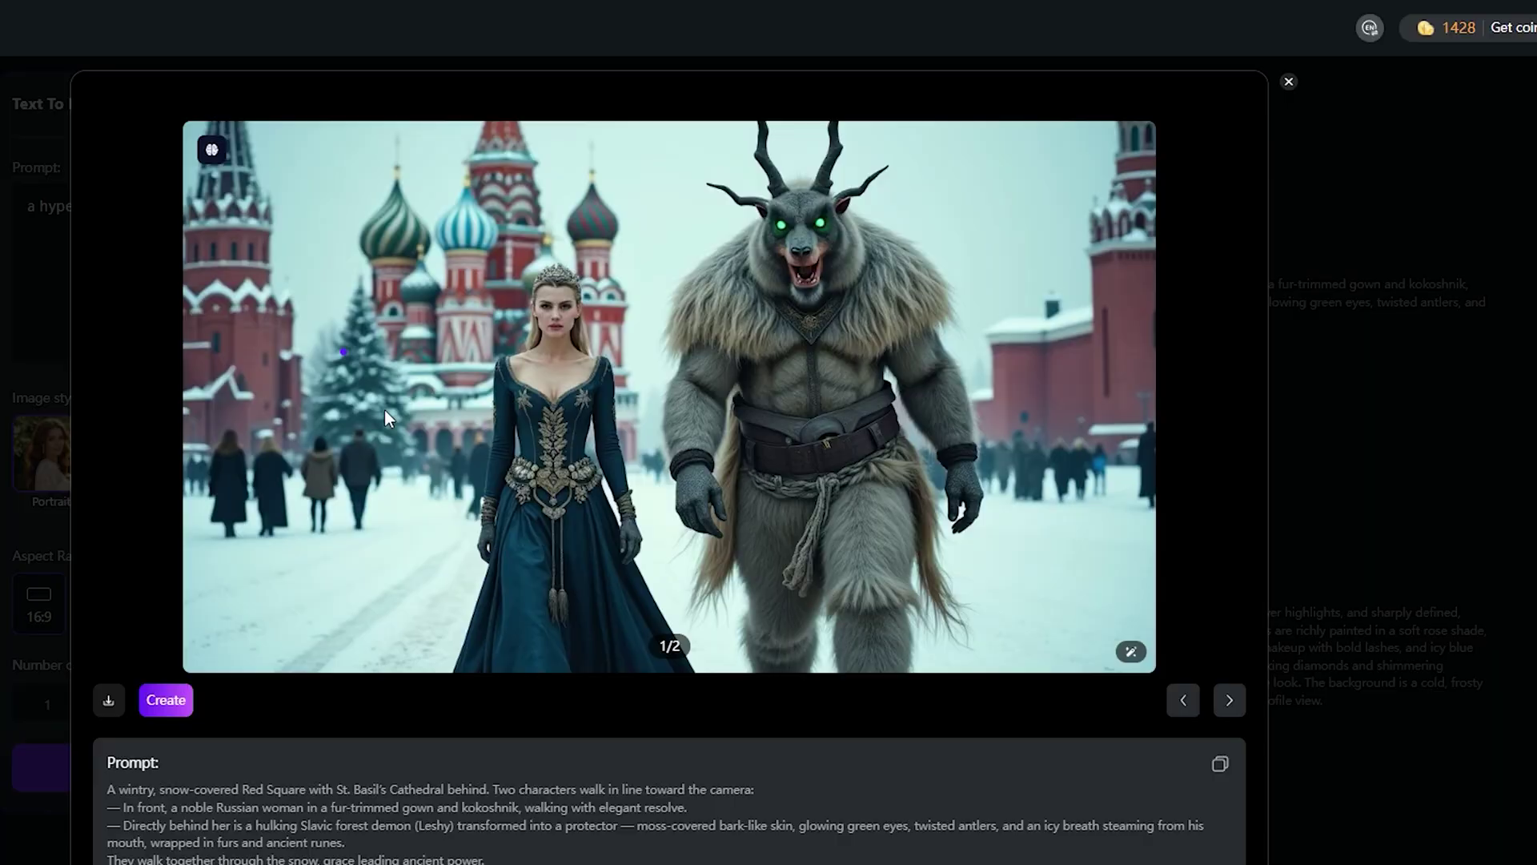
pyautogui.click(1220, 704)
pyautogui.click(1287, 82)
pyautogui.scroll(3, 1195, 210)
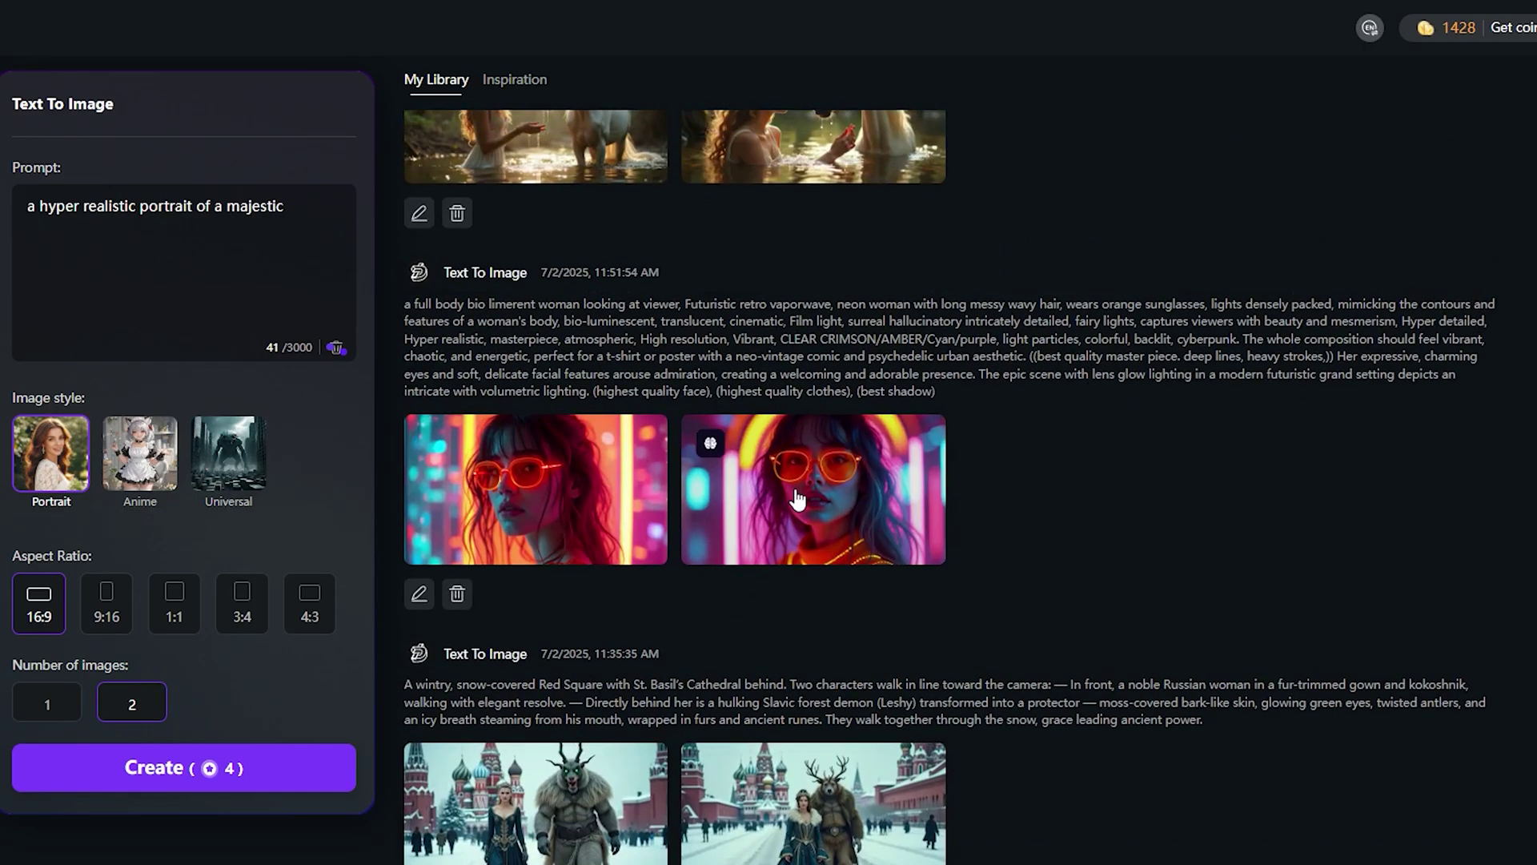
pyautogui.click(541, 510)
pyautogui.click(1286, 82)
pyautogui.click(834, 469)
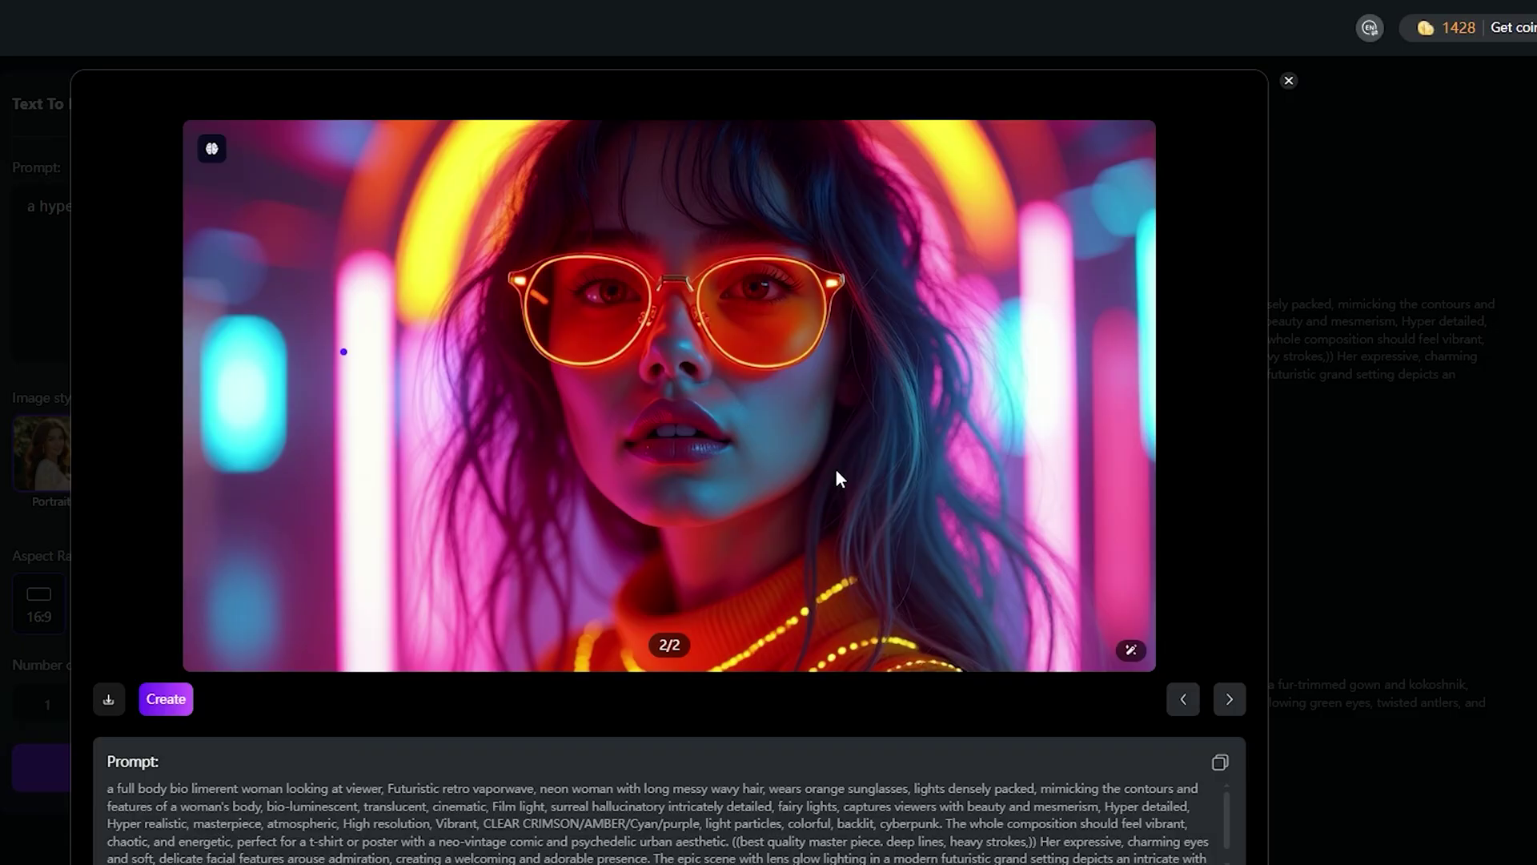
pyautogui.click(1288, 82)
# Step: View the unicorn image pair full size, then close the viewer
pyautogui.click(562, 395)
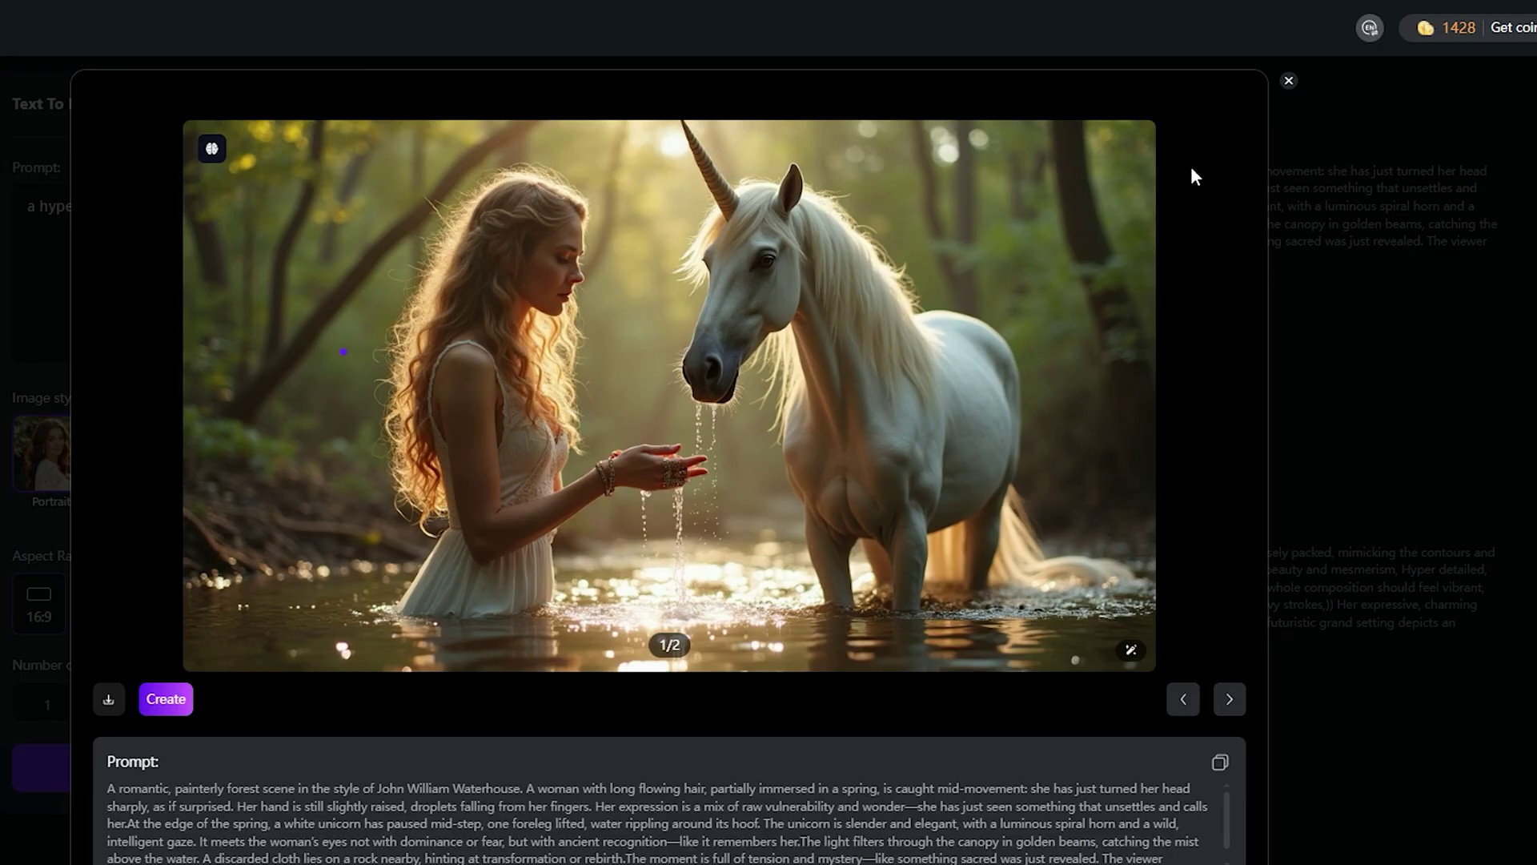
pyautogui.click(1288, 82)
pyautogui.click(830, 363)
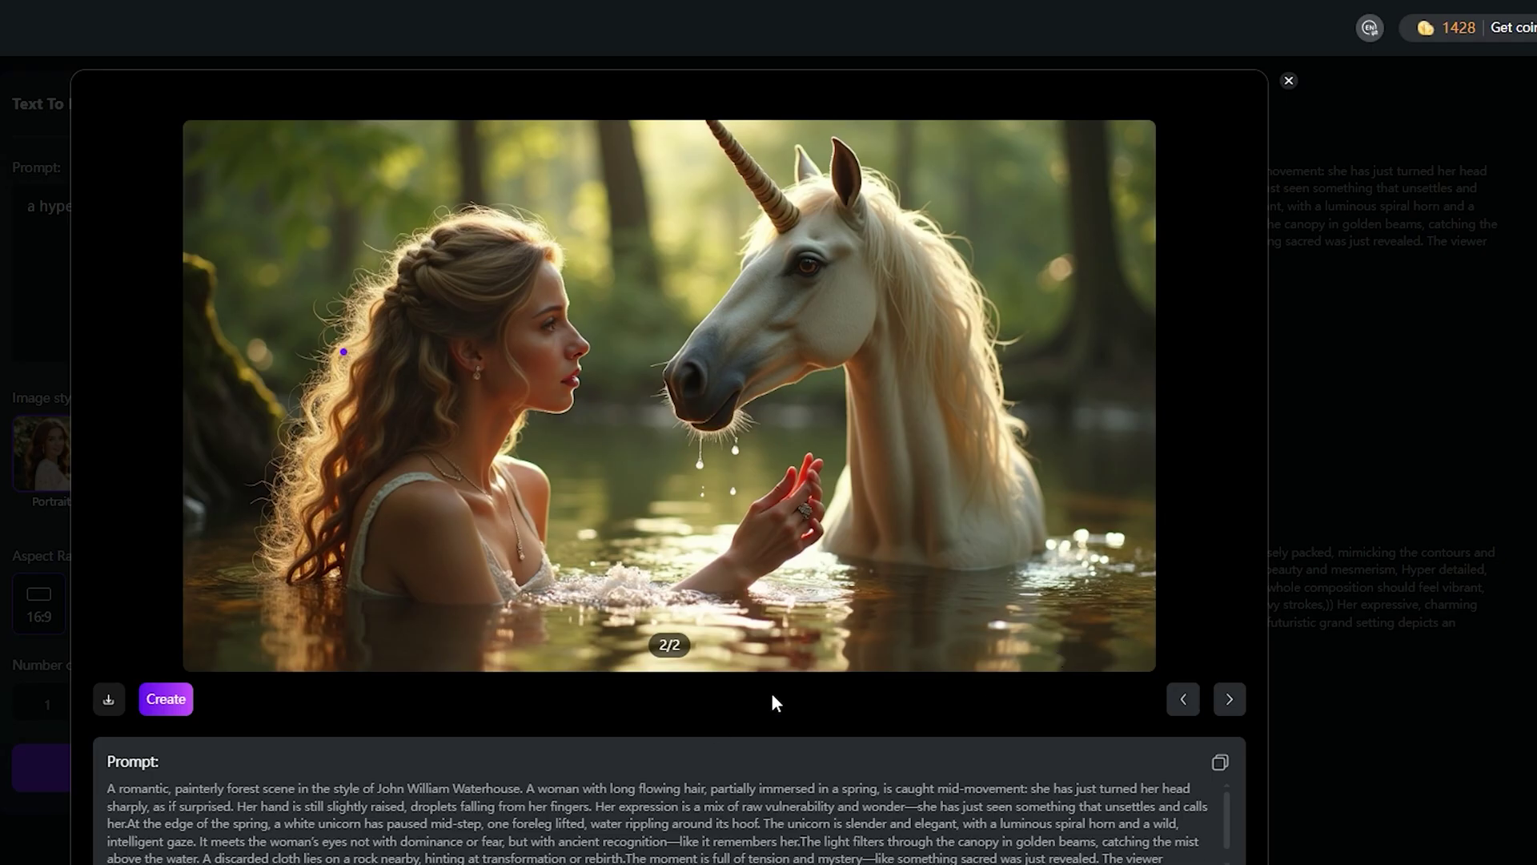
pyautogui.click(1287, 82)
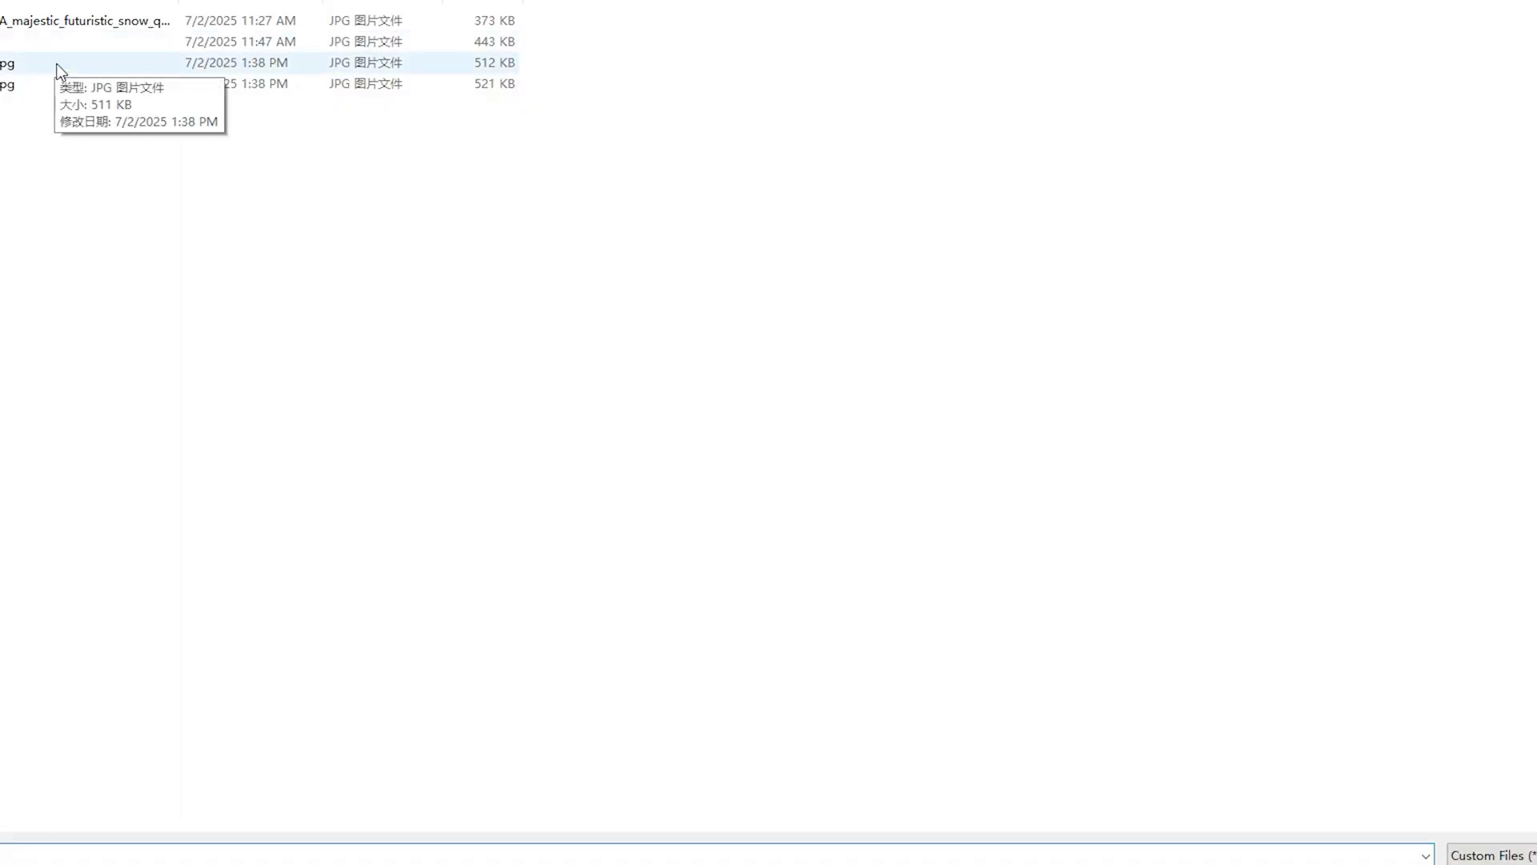
# Step: Upload the unicorn JPG and review the 'the women touches the horse gently' prompt
pyautogui.doubleClick(56, 72)
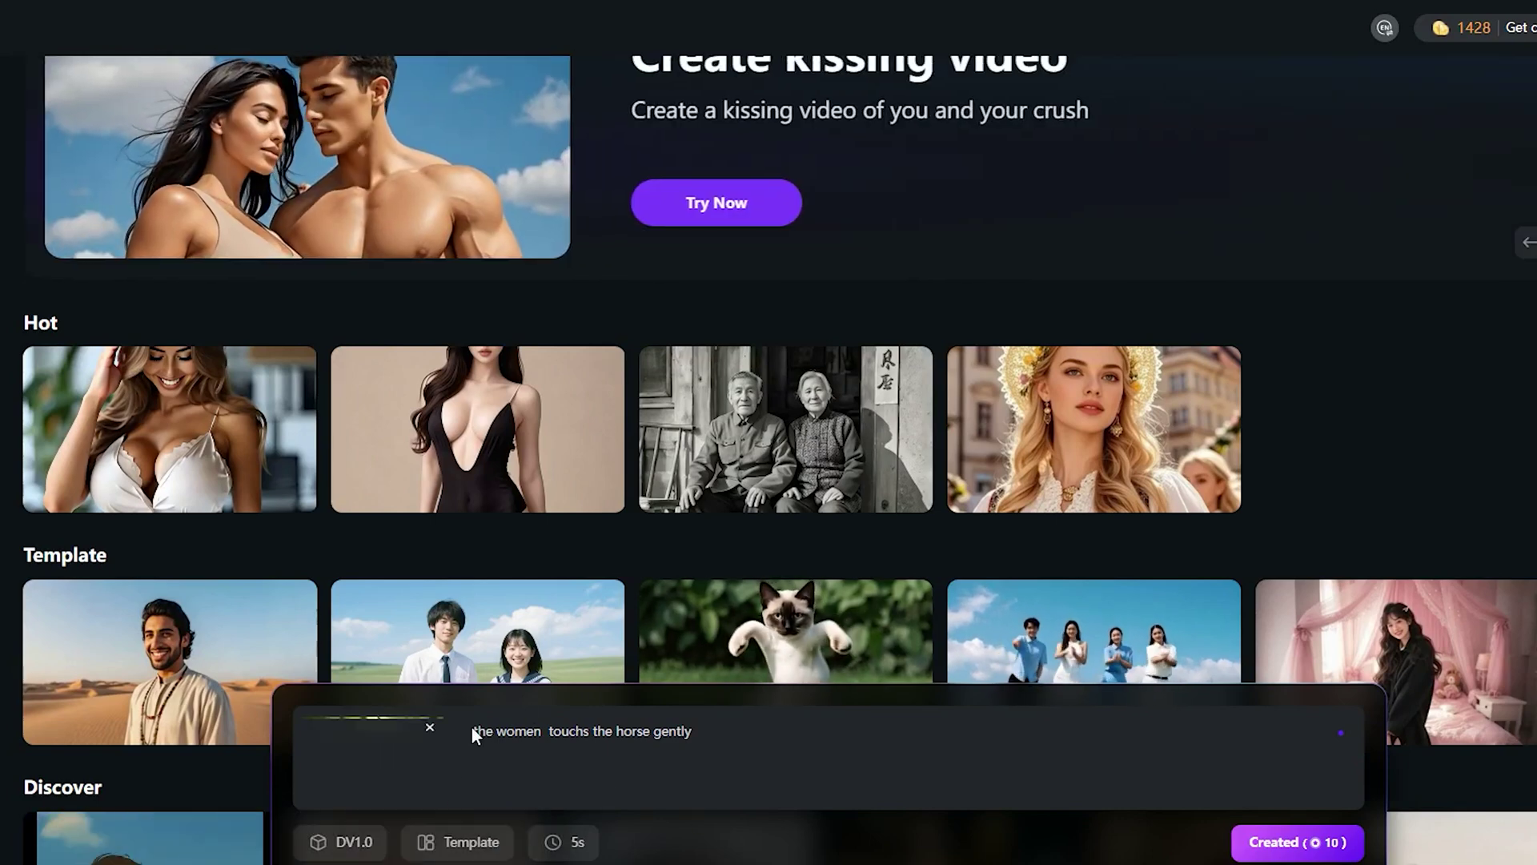
pyautogui.moveTo(472, 728); pyautogui.dragTo(701, 733)
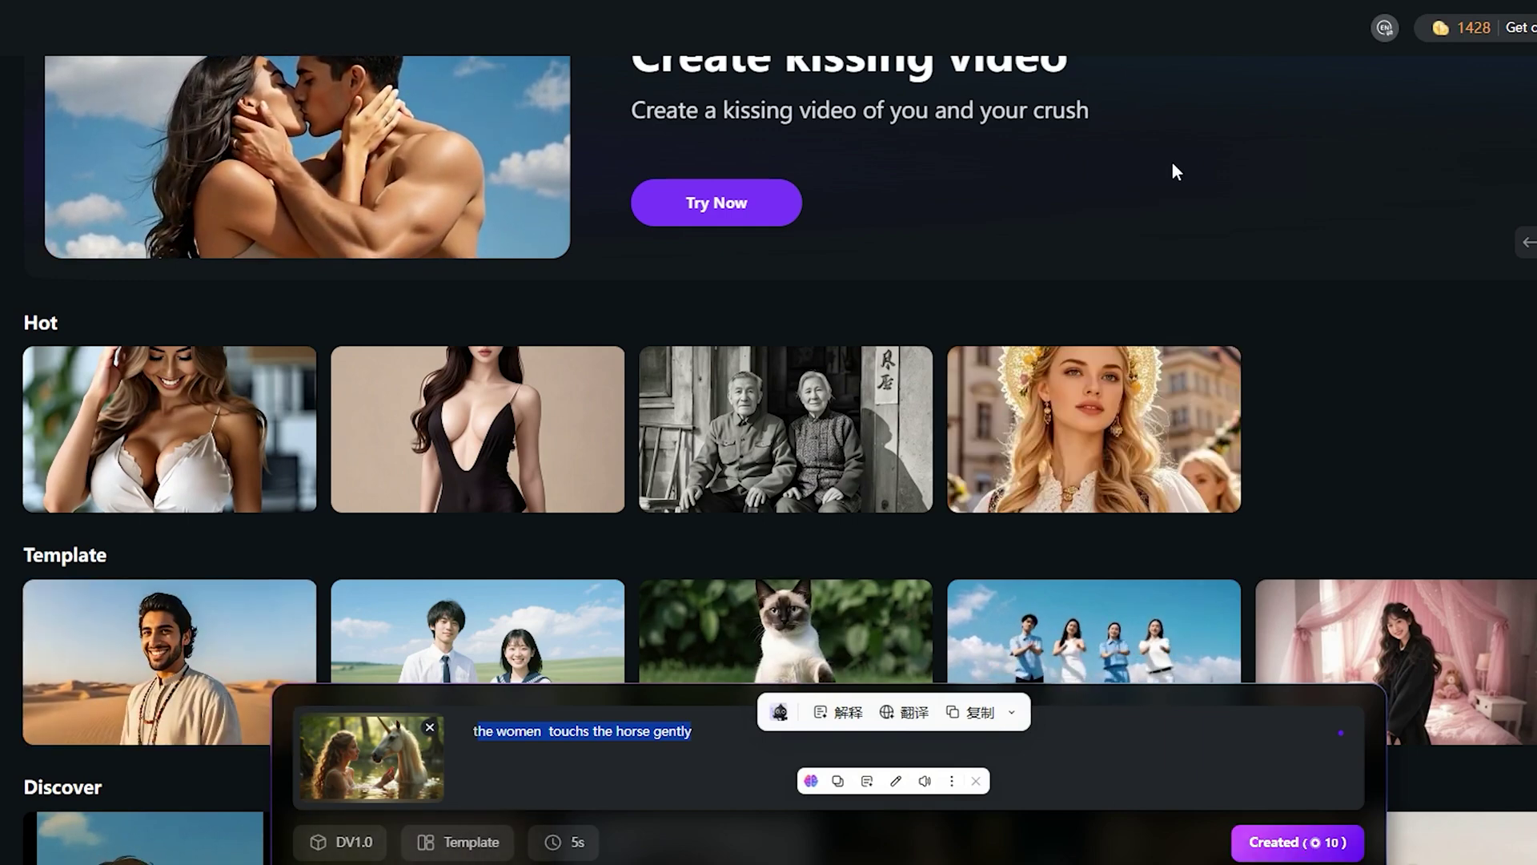
pyautogui.click(880, 739)
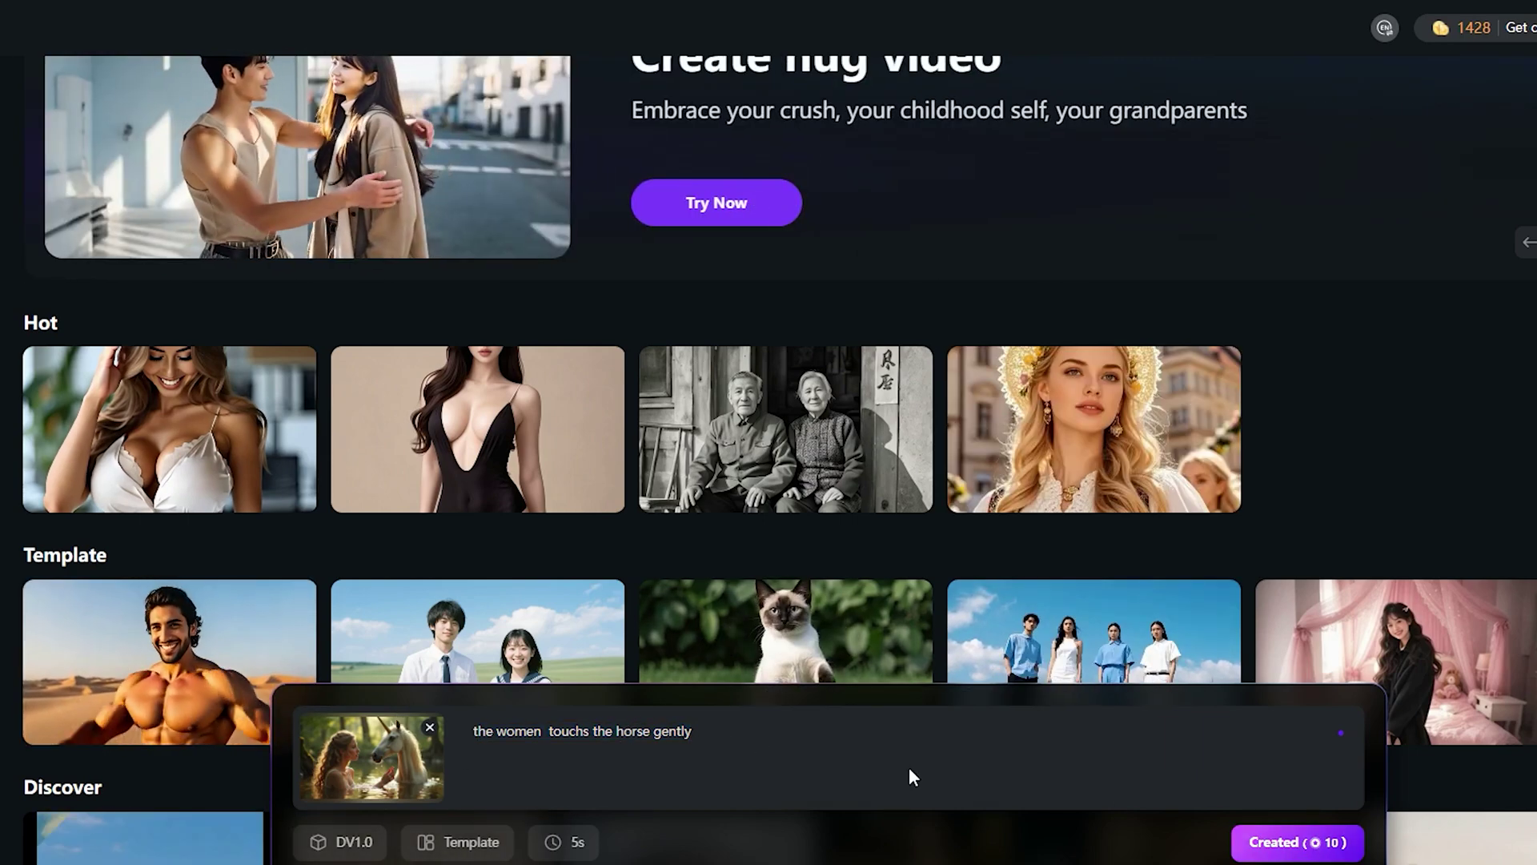
# Step: Generate the unicorn video, then edit the prompt to 'the women touchs her glass'
pyautogui.click(1296, 841)
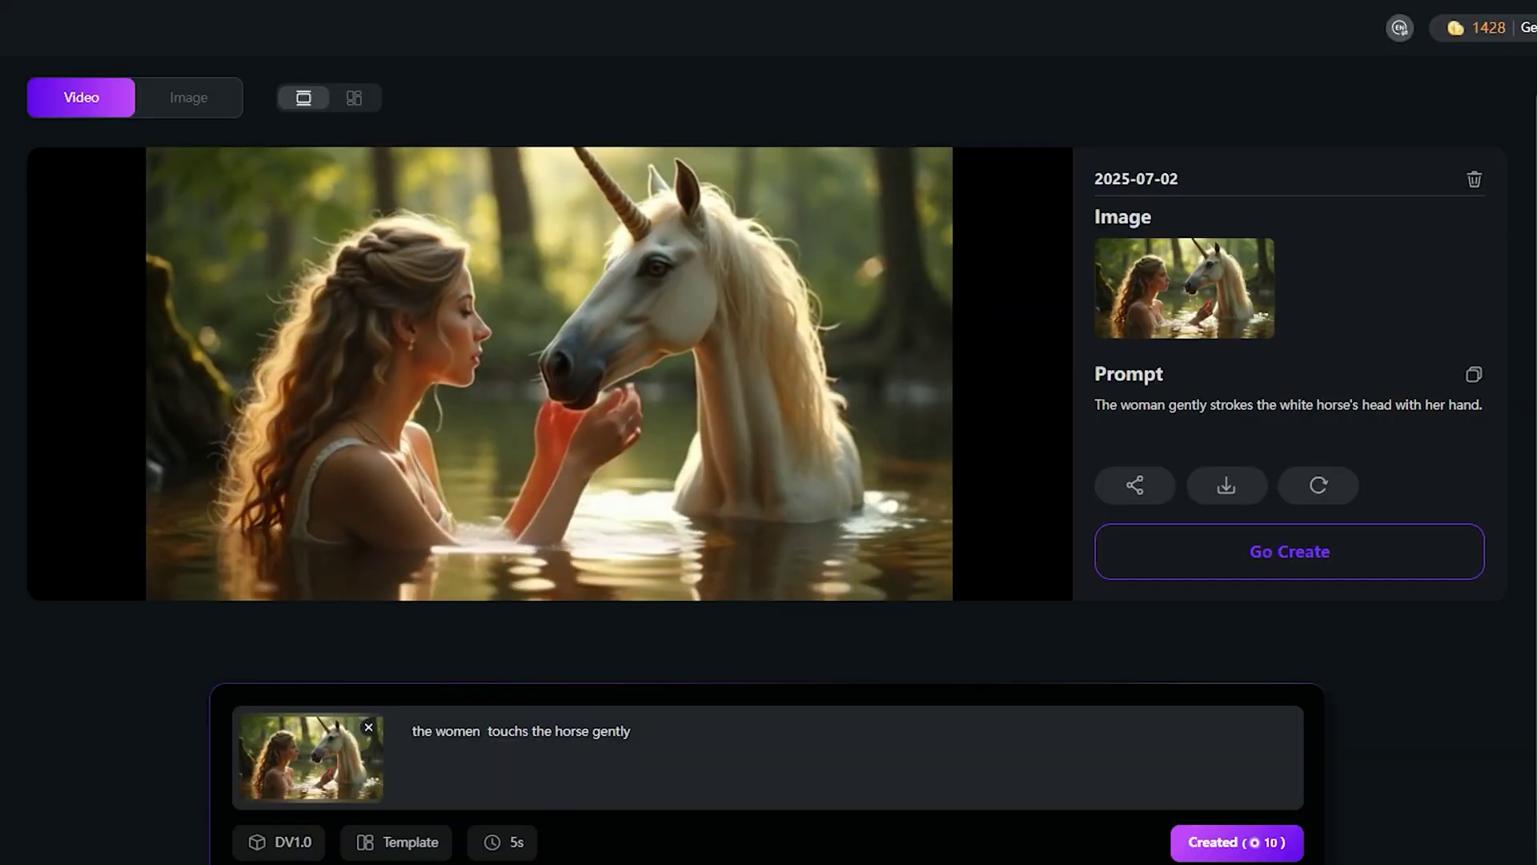
pyautogui.scroll(-1, 1502, 252)
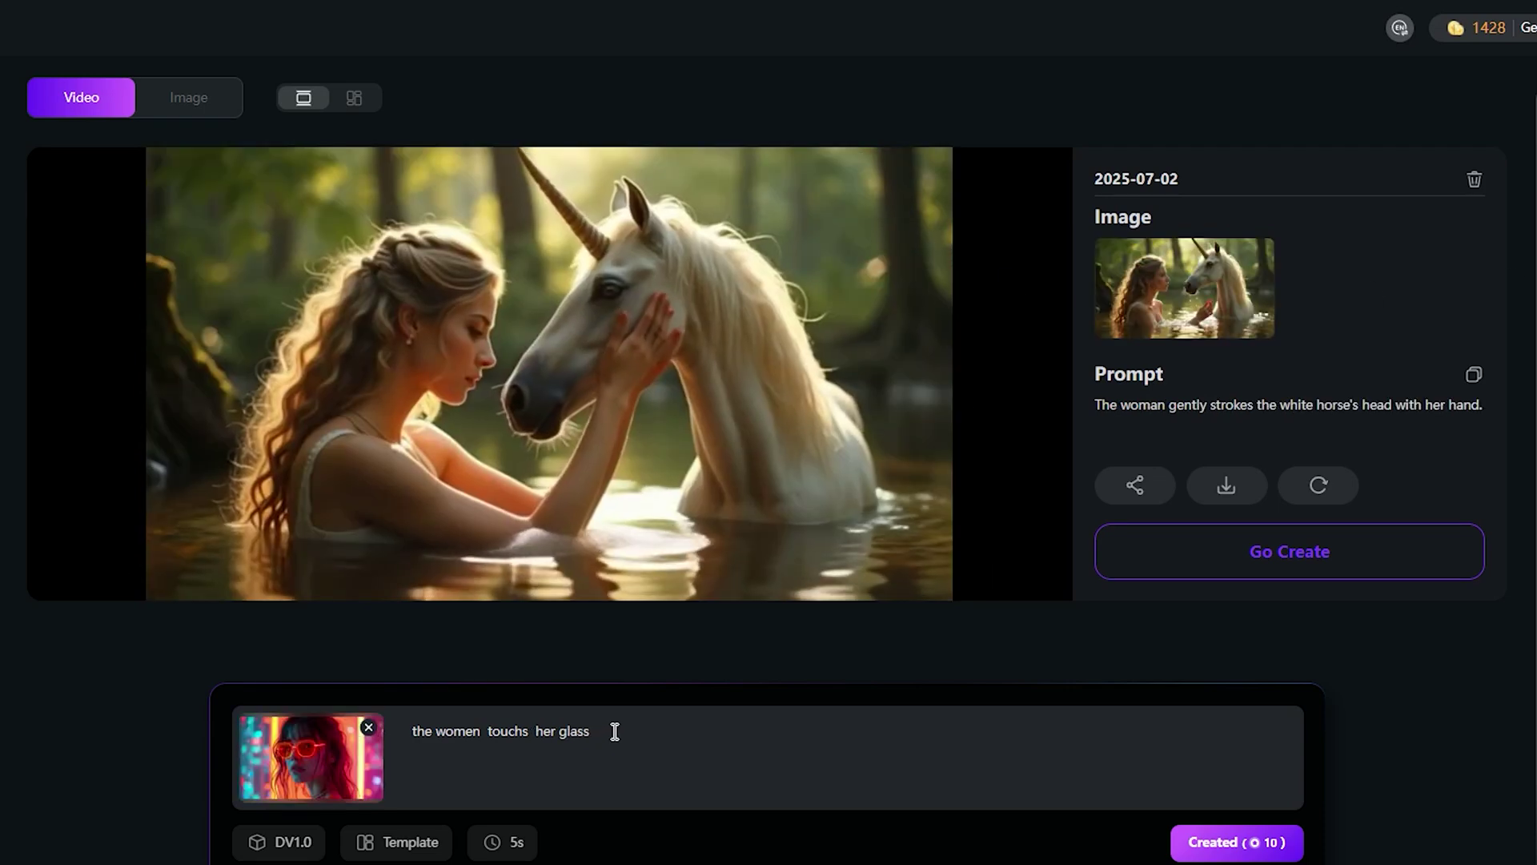
pyautogui.moveTo(613, 730); pyautogui.dragTo(417, 730)
pyautogui.click(650, 755)
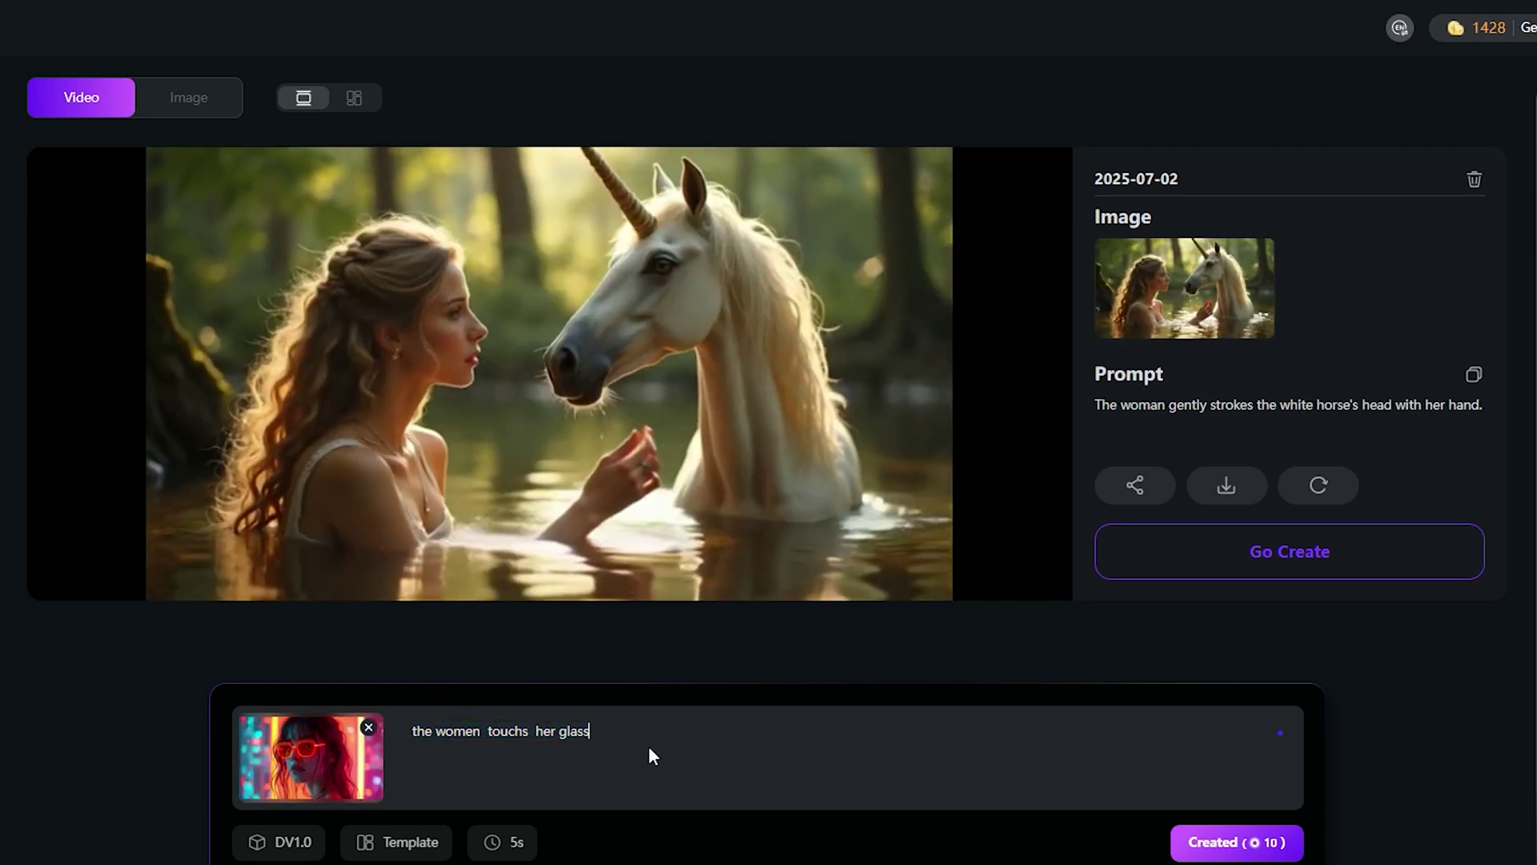